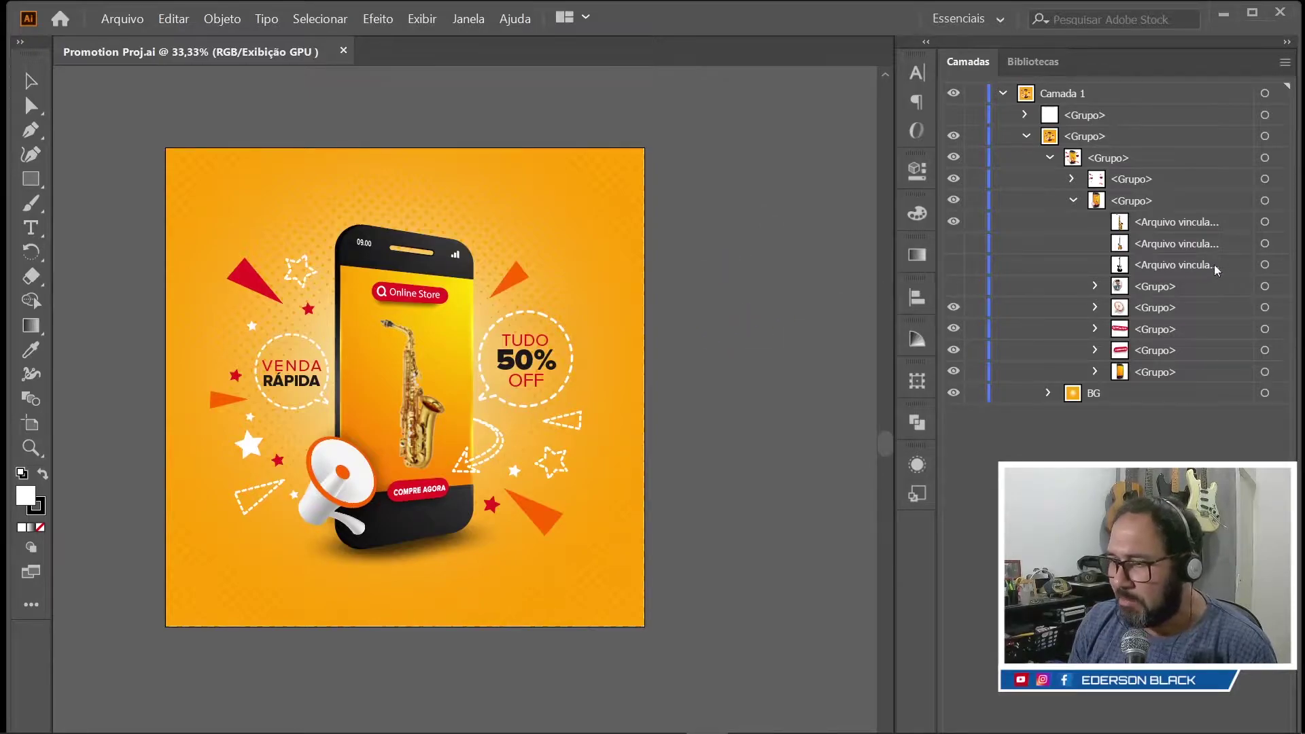
# Step: Hide the linked saxophone image, show the round portrait group on the phone, and switch the BG layer off and back on
pyautogui.click(953, 221)
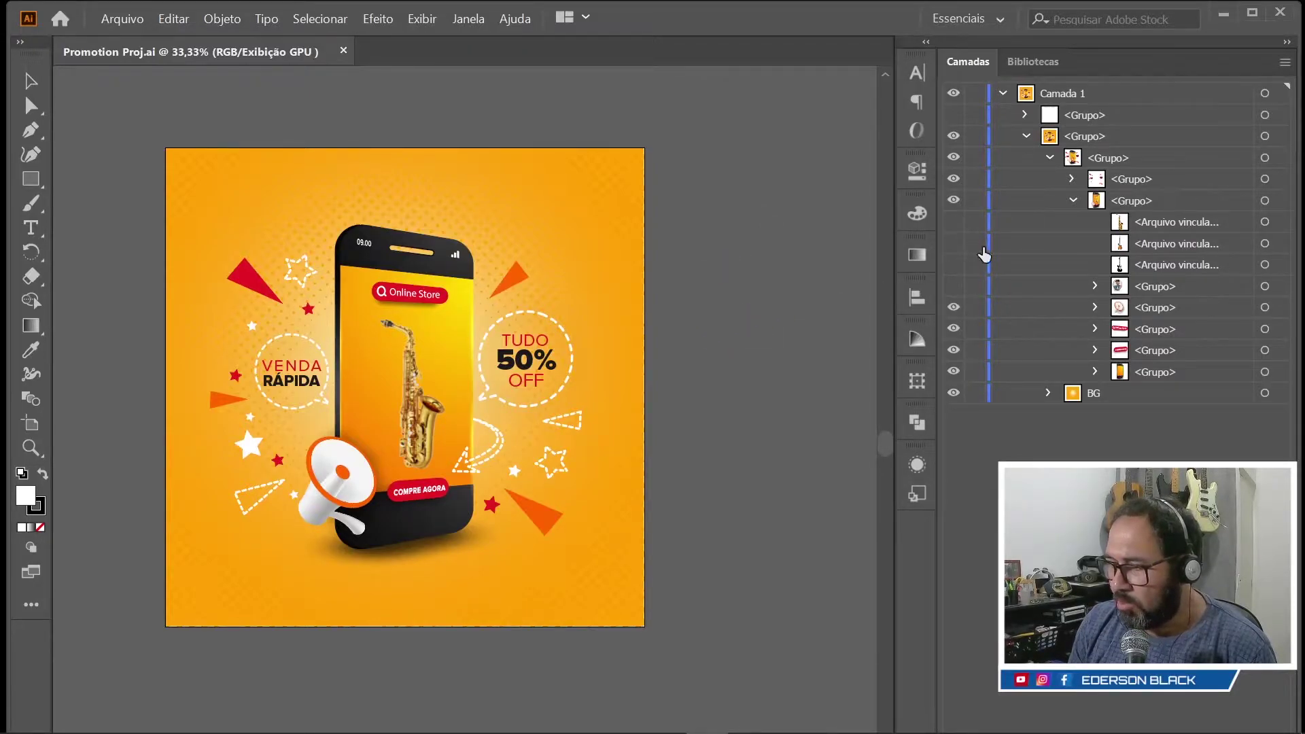
pyautogui.click(954, 287)
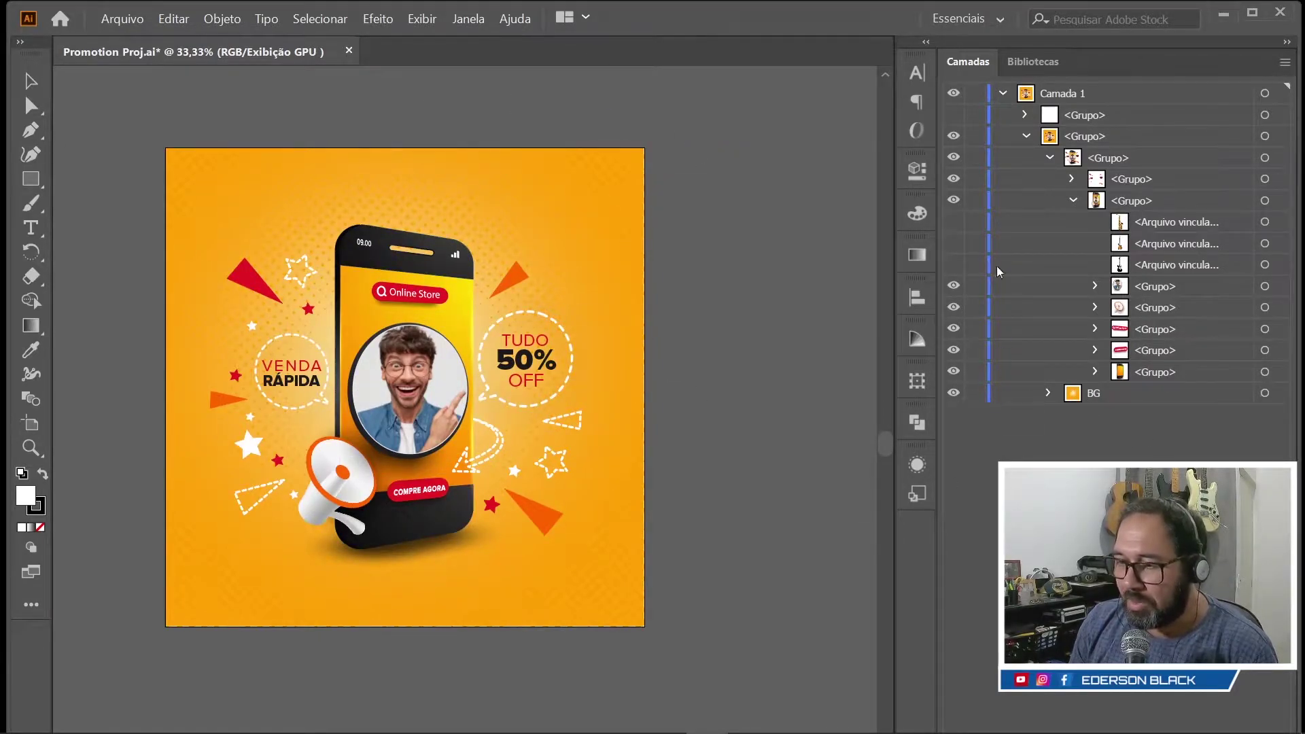
pyautogui.click(954, 396)
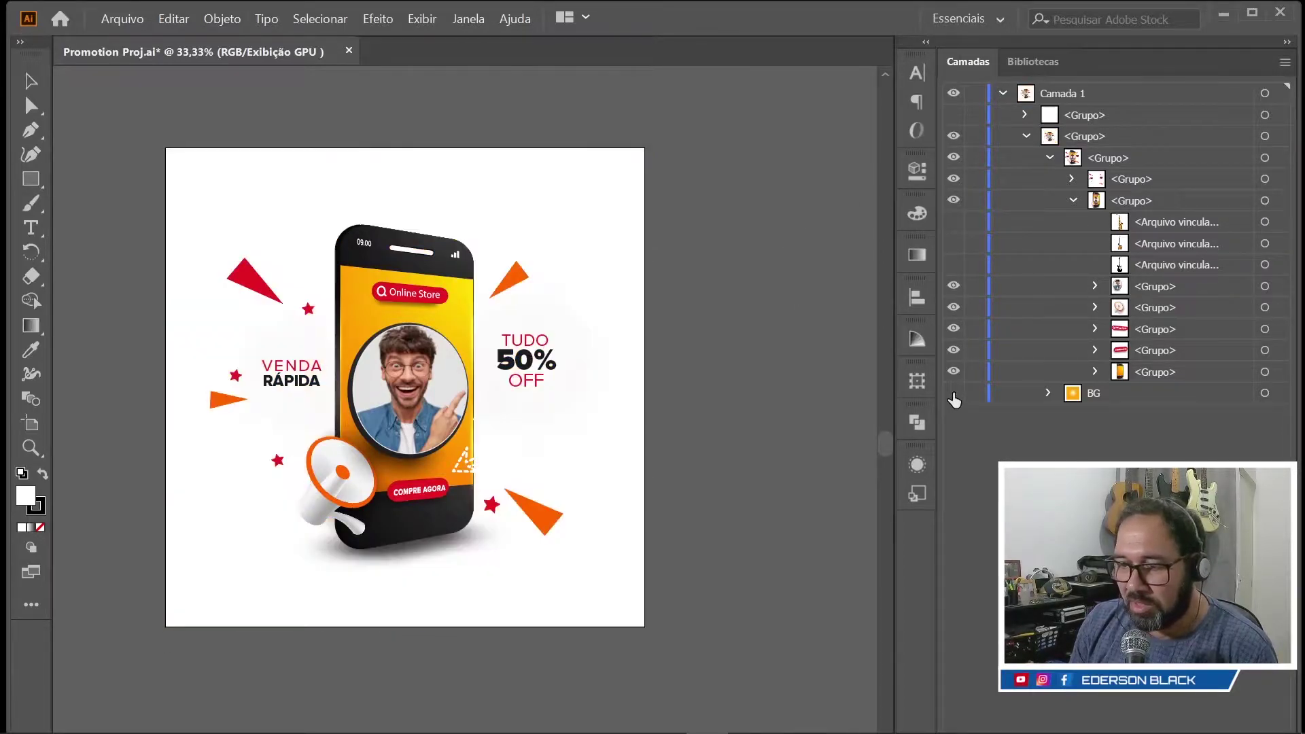
pyautogui.click(953, 395)
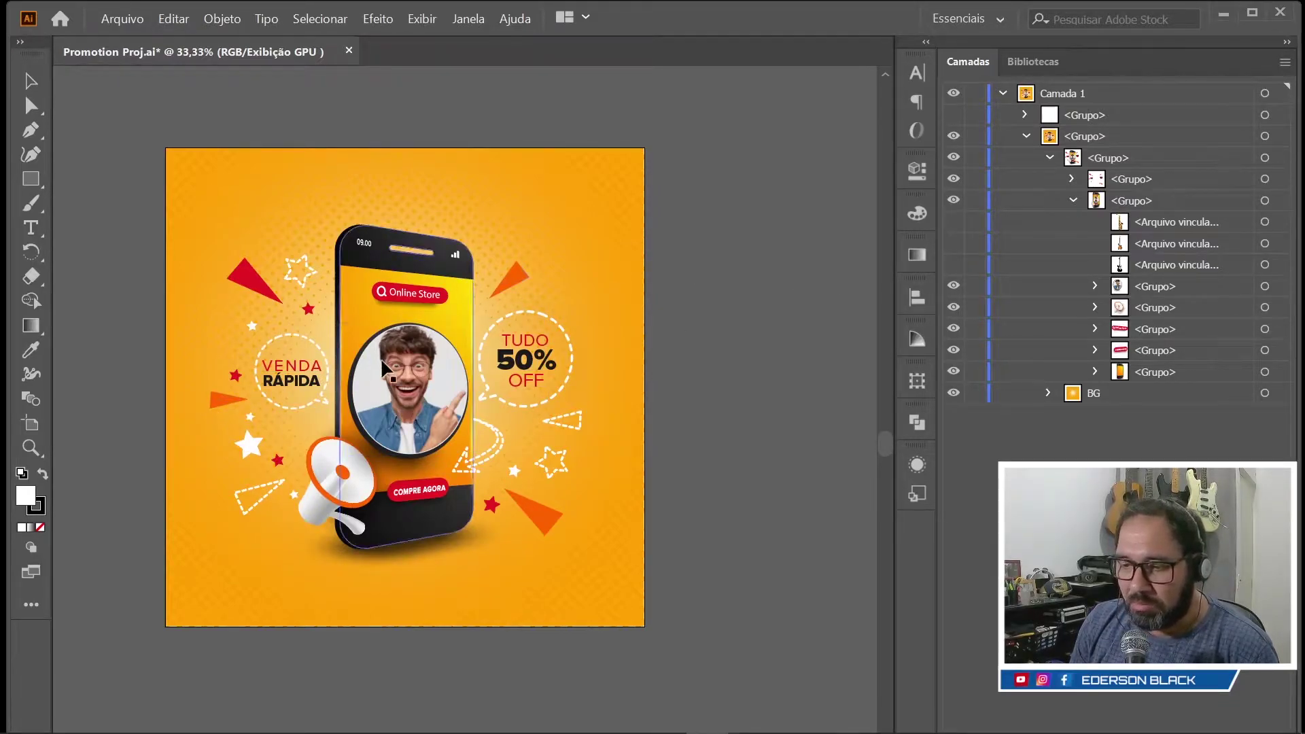
# Step: Preview the electric guitar, bass and saxophone images one at a time on the phone screen, and restore the round portrait
pyautogui.click(954, 265)
pyautogui.click(953, 286)
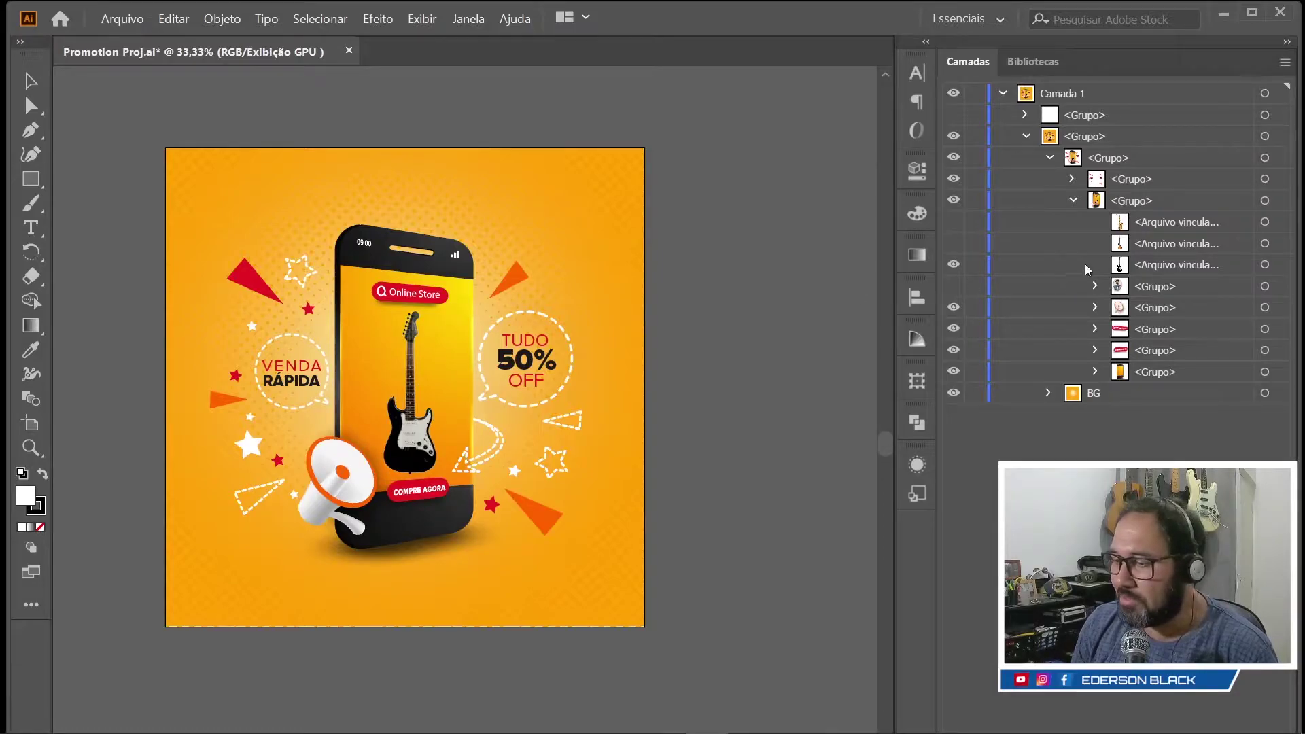
pyautogui.click(954, 244)
pyautogui.click(954, 265)
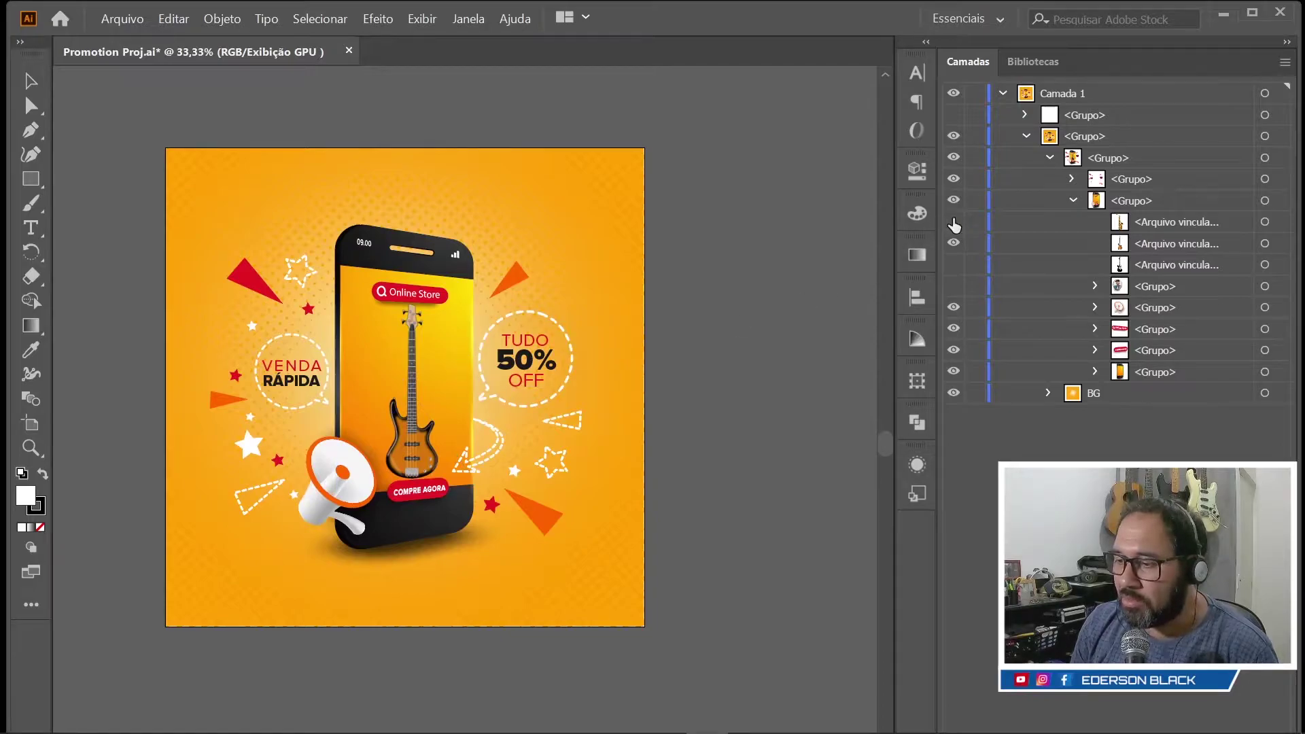
pyautogui.click(954, 222)
pyautogui.click(954, 243)
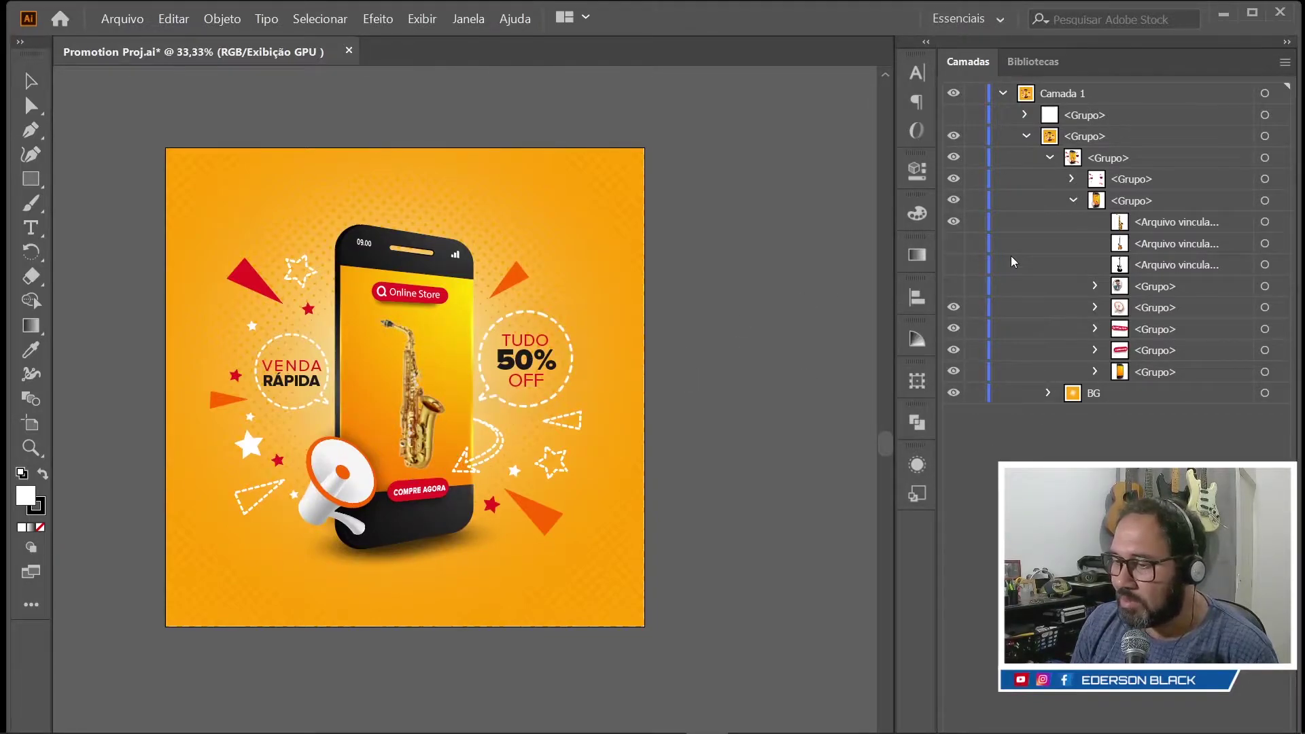
pyautogui.click(954, 286)
pyautogui.click(954, 221)
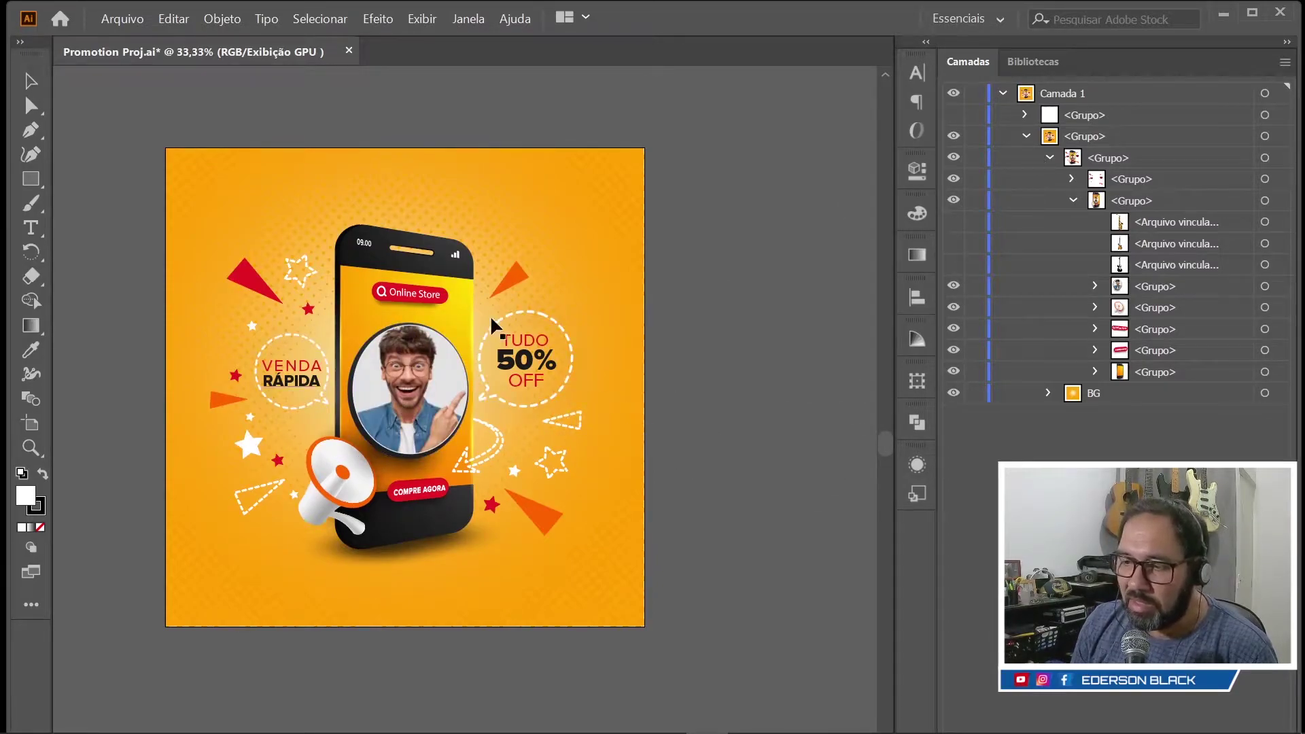
# Step: Open the Artes folder in File Explorer, examine the exported PNG and JPG artwork files, and minimize the window
pyautogui.moveTo(362, 728)
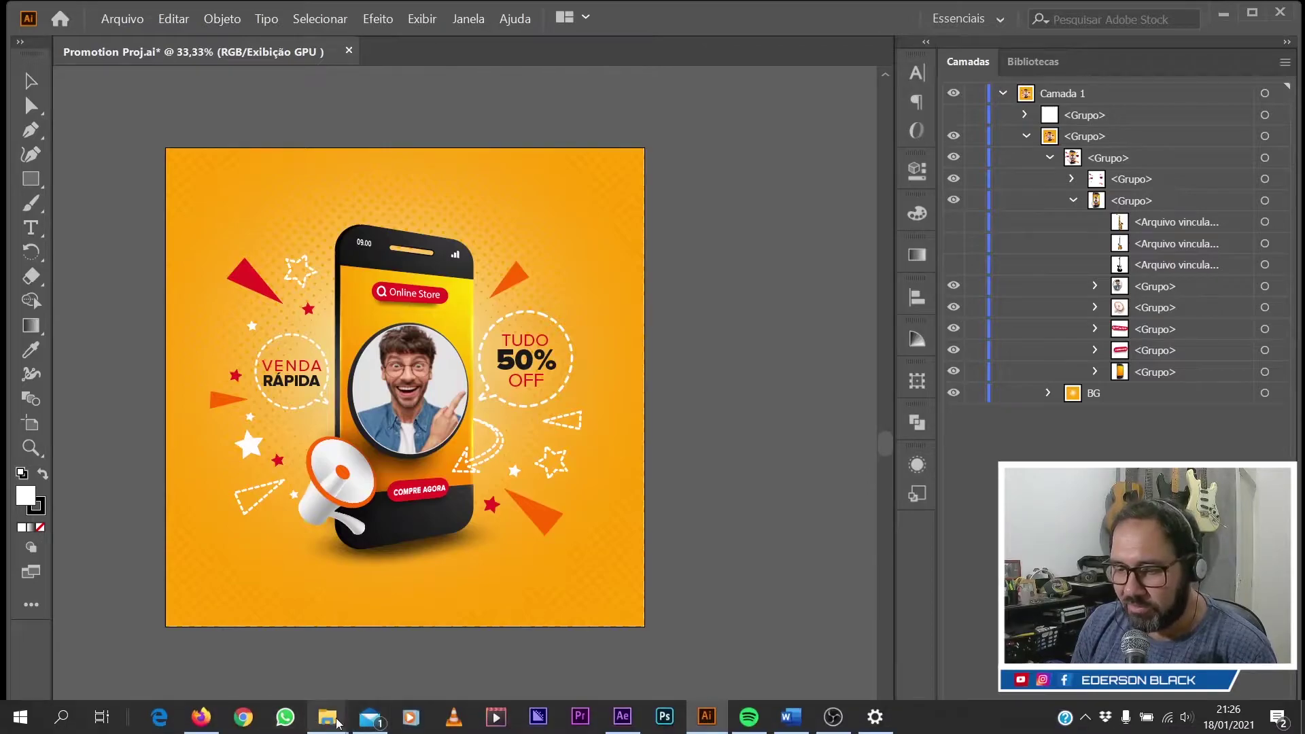
pyautogui.moveTo(327, 719)
pyautogui.click(284, 677)
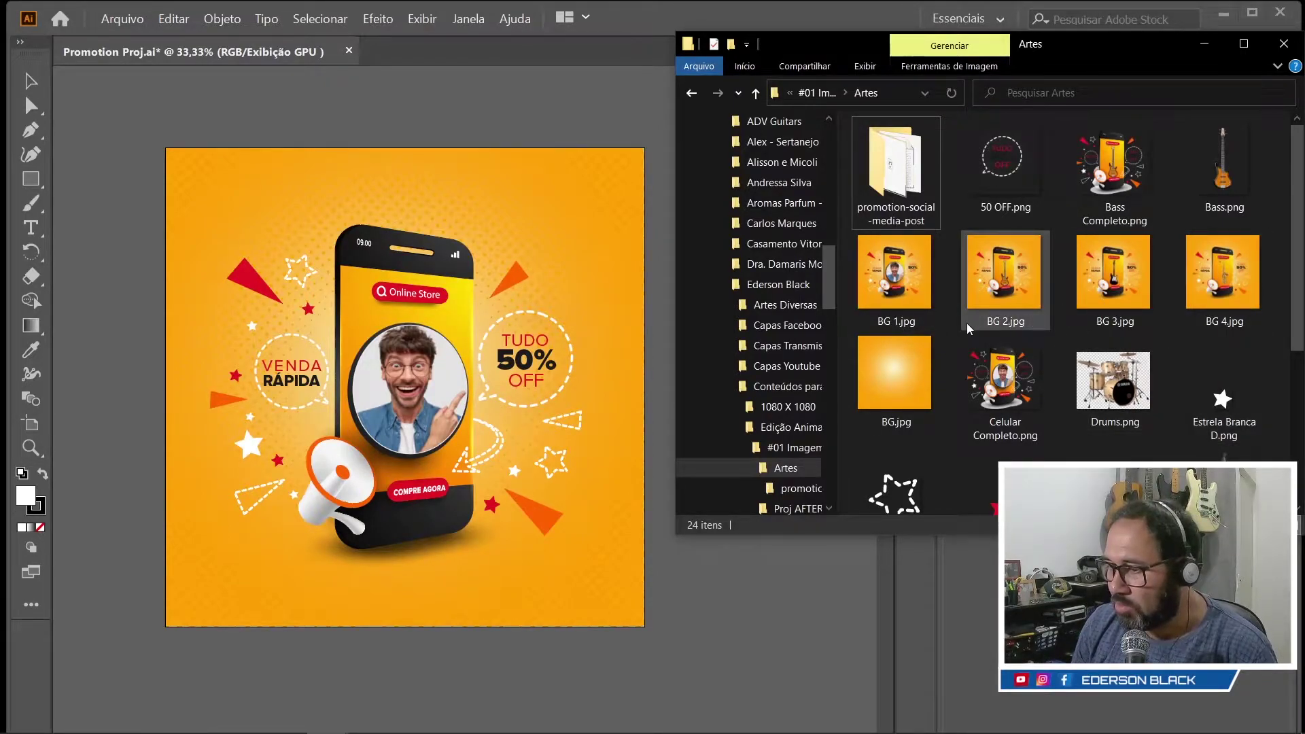
pyautogui.scroll(-4, 1182, 252)
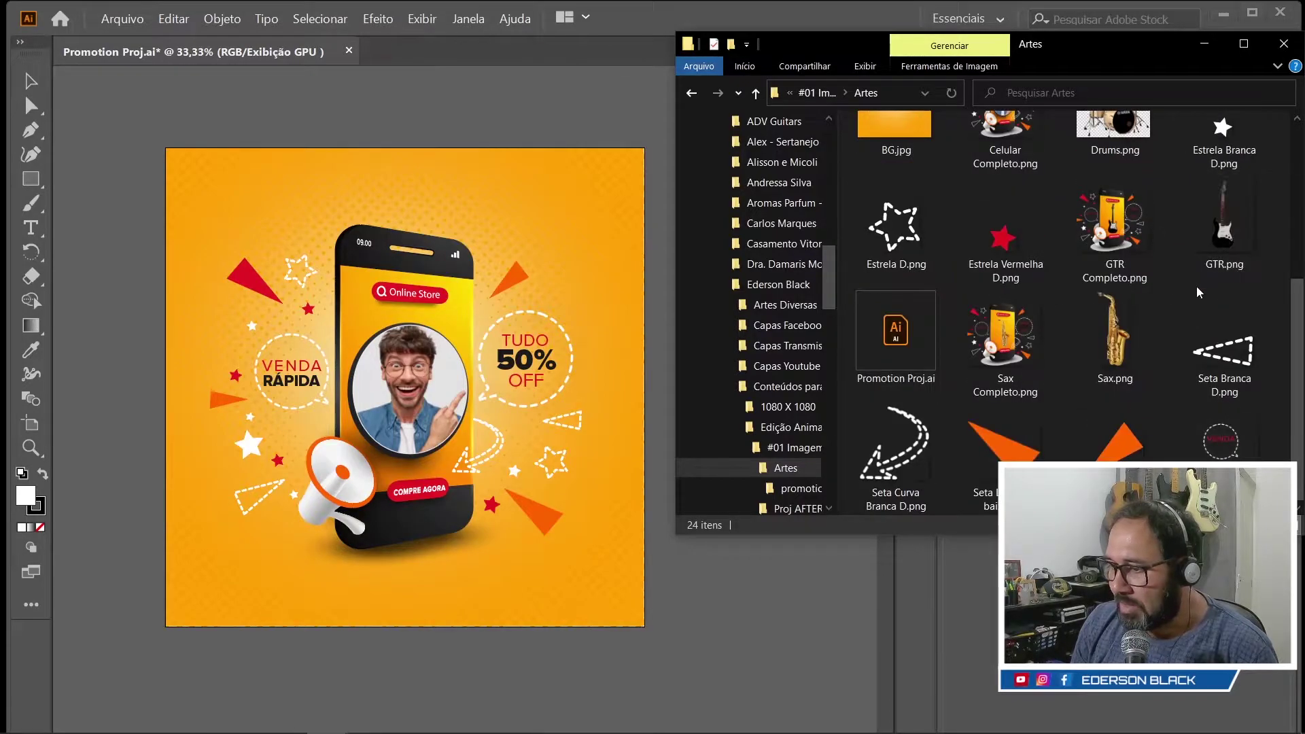
pyautogui.scroll(4, 1000, 380)
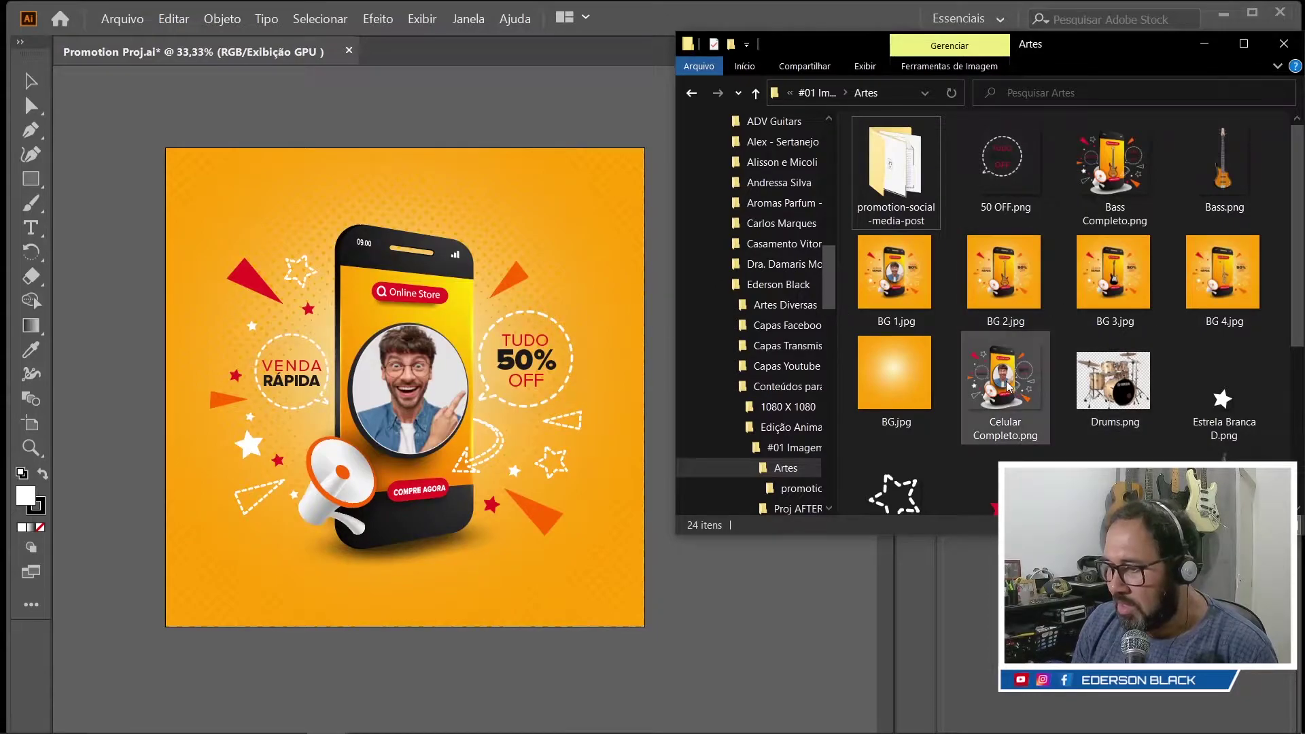
pyautogui.scroll(-2, 1011, 380)
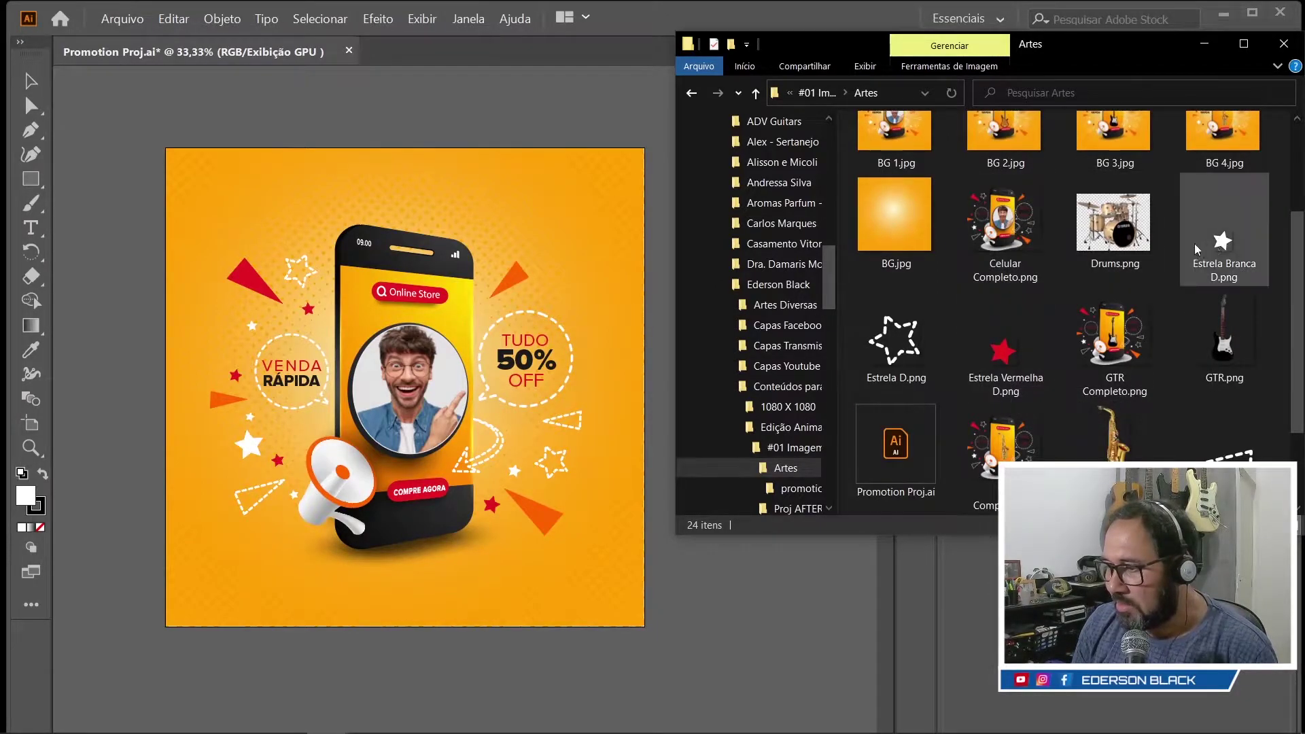
pyautogui.scroll(-1, 1185, 425)
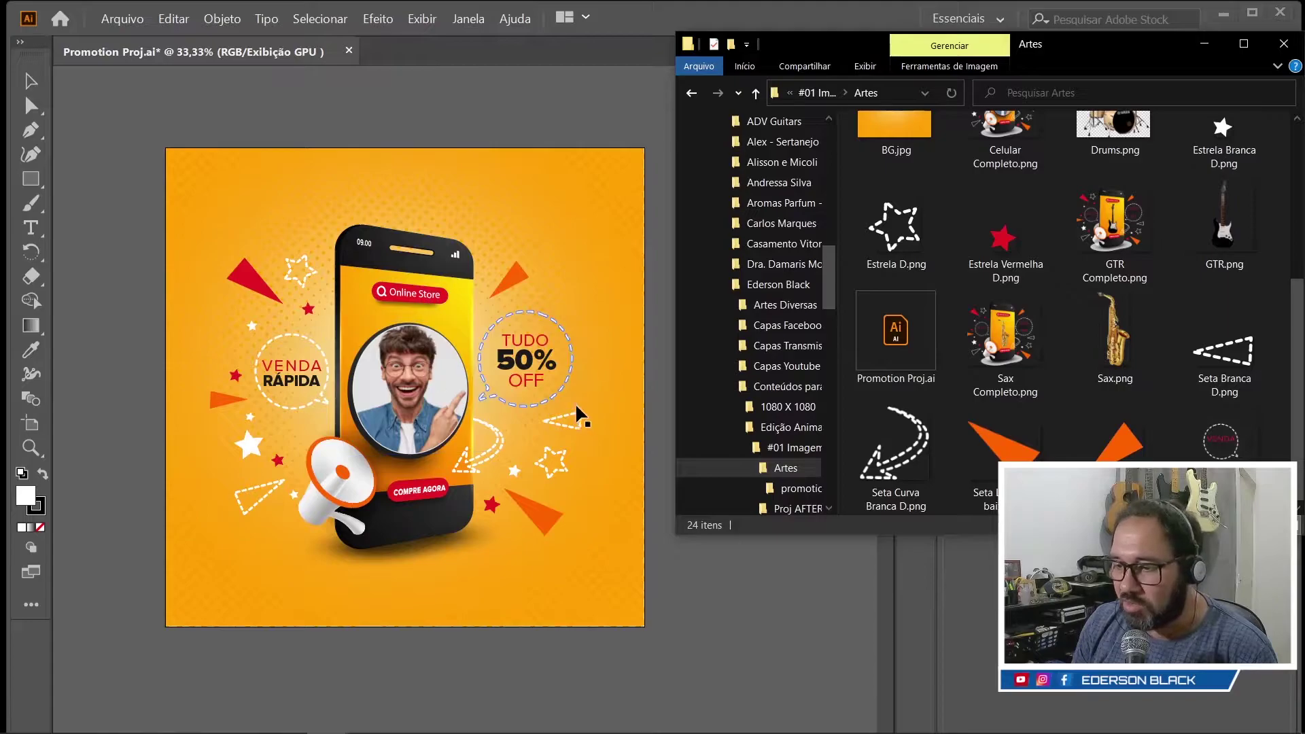
pyautogui.scroll(3, 1093, 358)
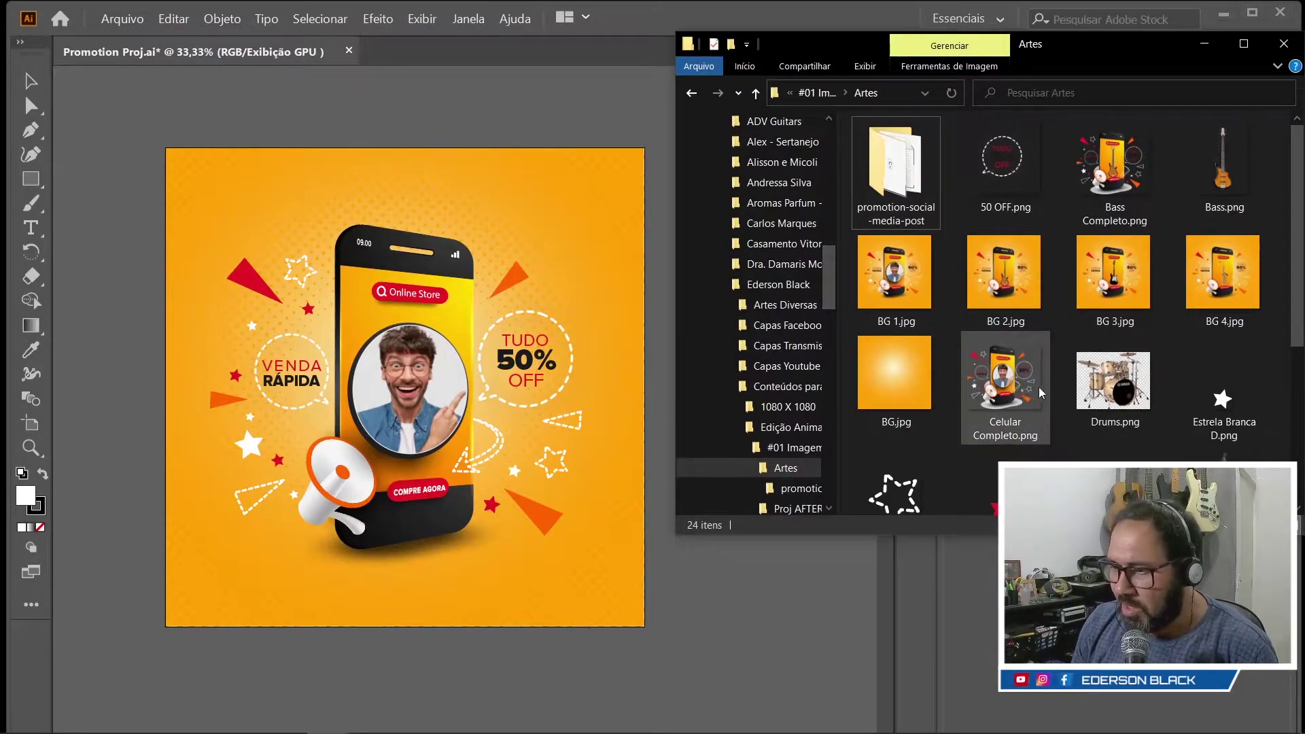
pyautogui.scroll(-4, 1037, 393)
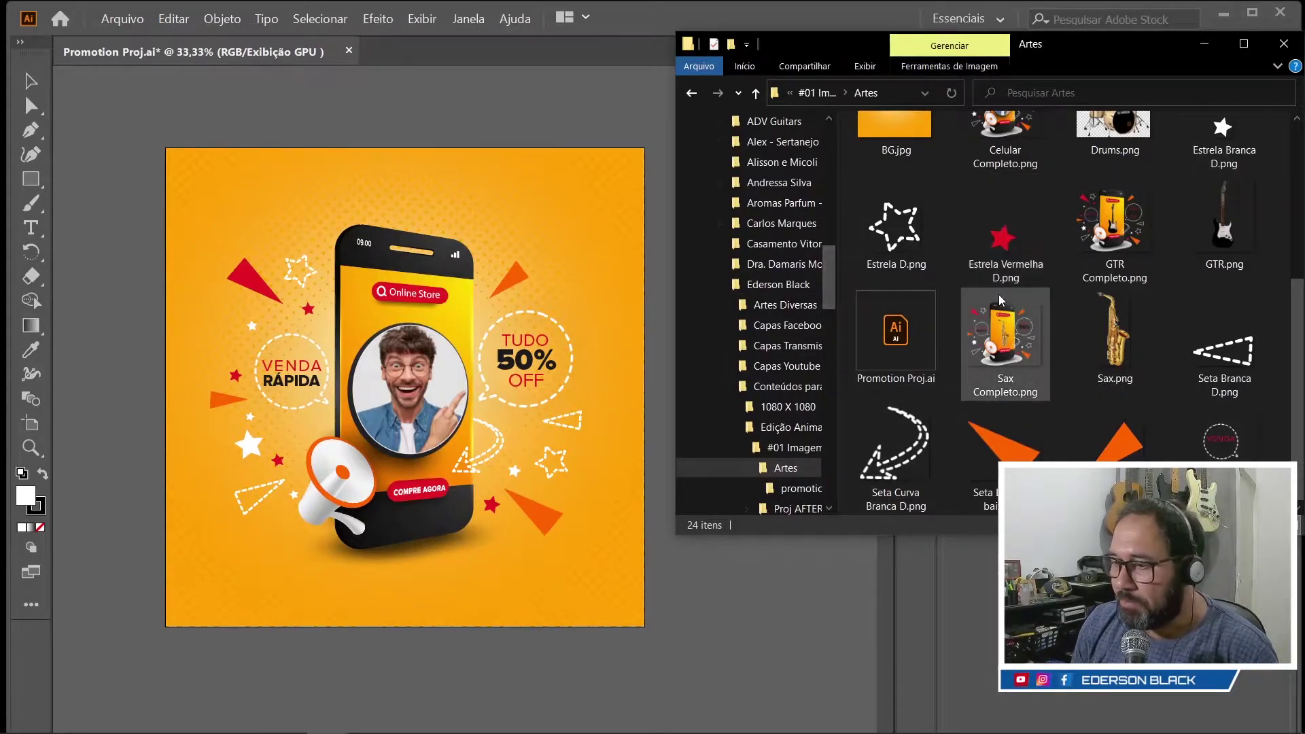
pyautogui.scroll(3, 999, 320)
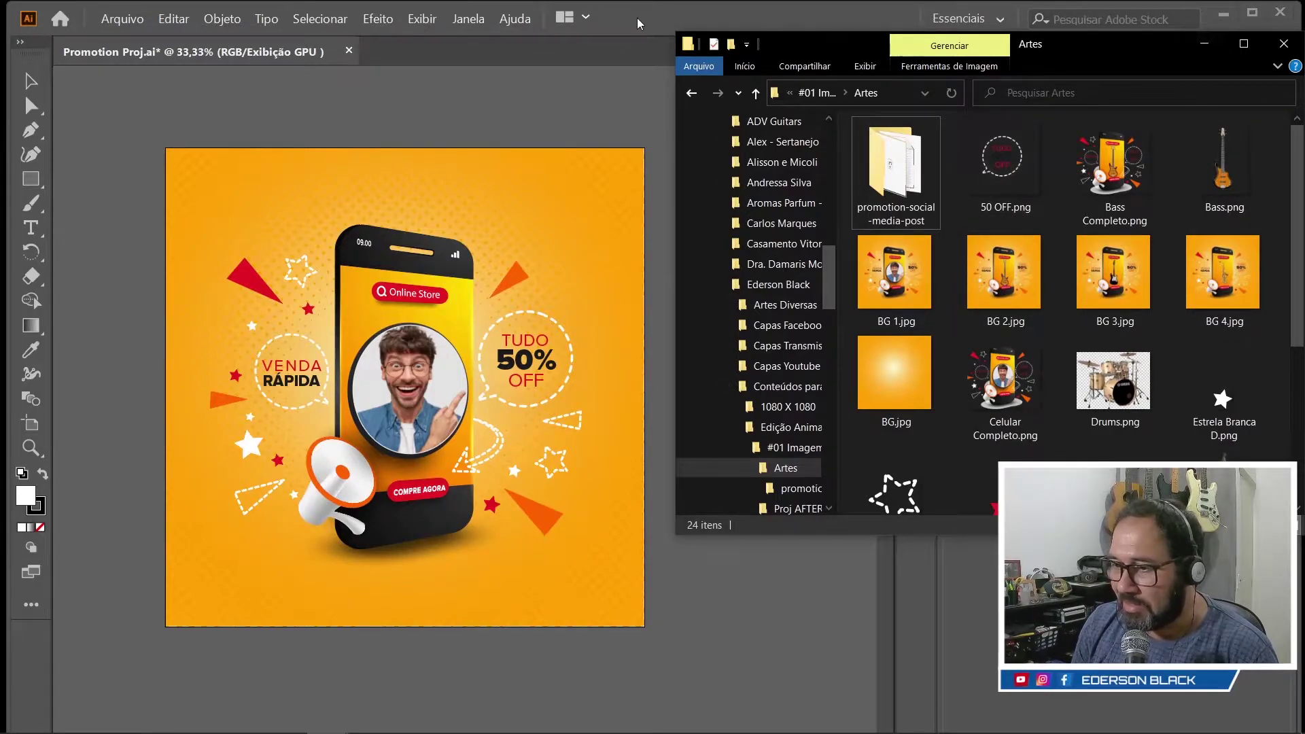
pyautogui.click(1206, 43)
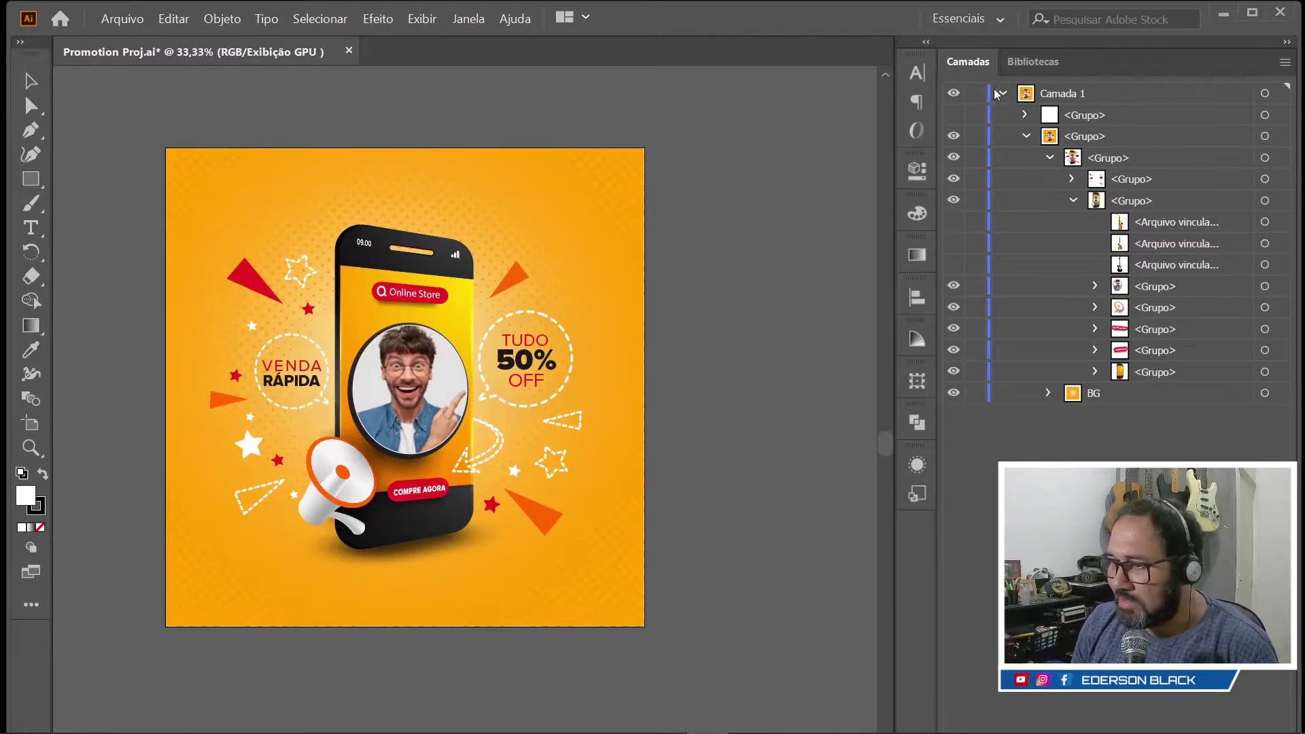
# Step: Switch to After Effects and examine the opening of the Imagem ou Vídeo composition, from the first frame to 0:00:00:14
pyautogui.click(1223, 13)
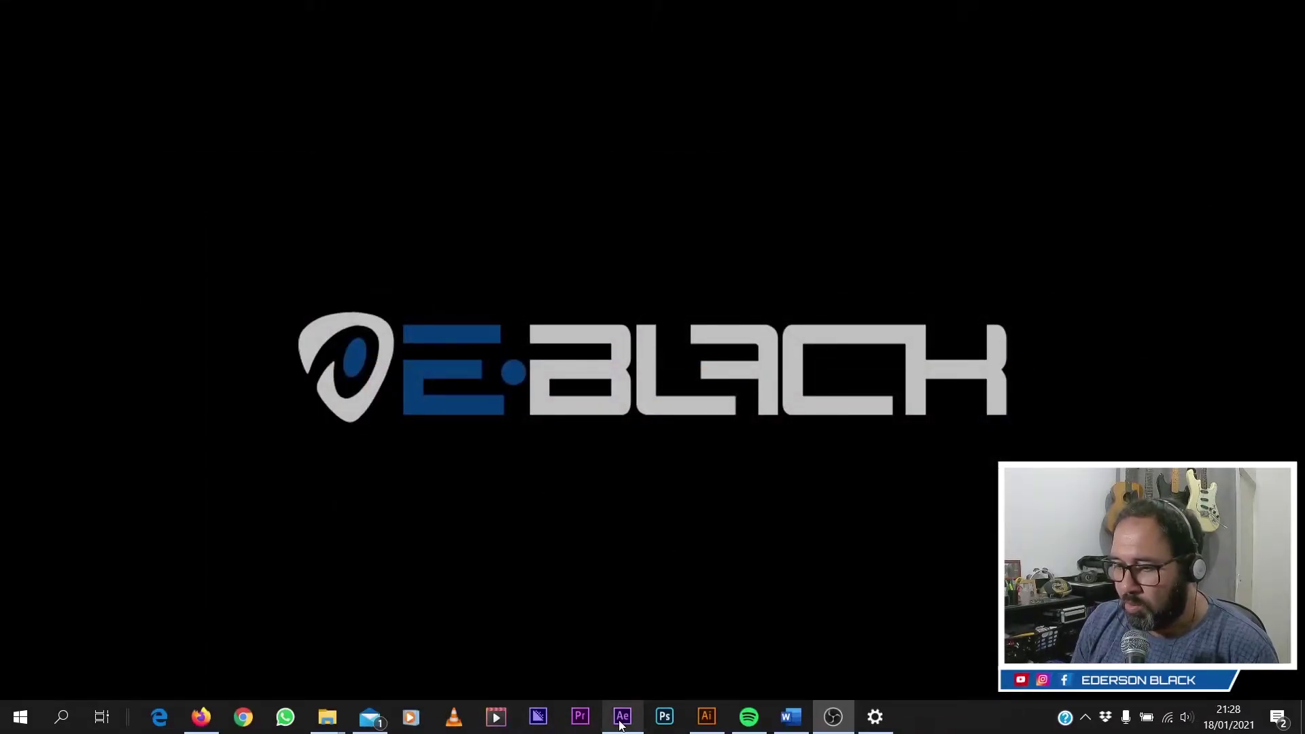
pyautogui.click(622, 721)
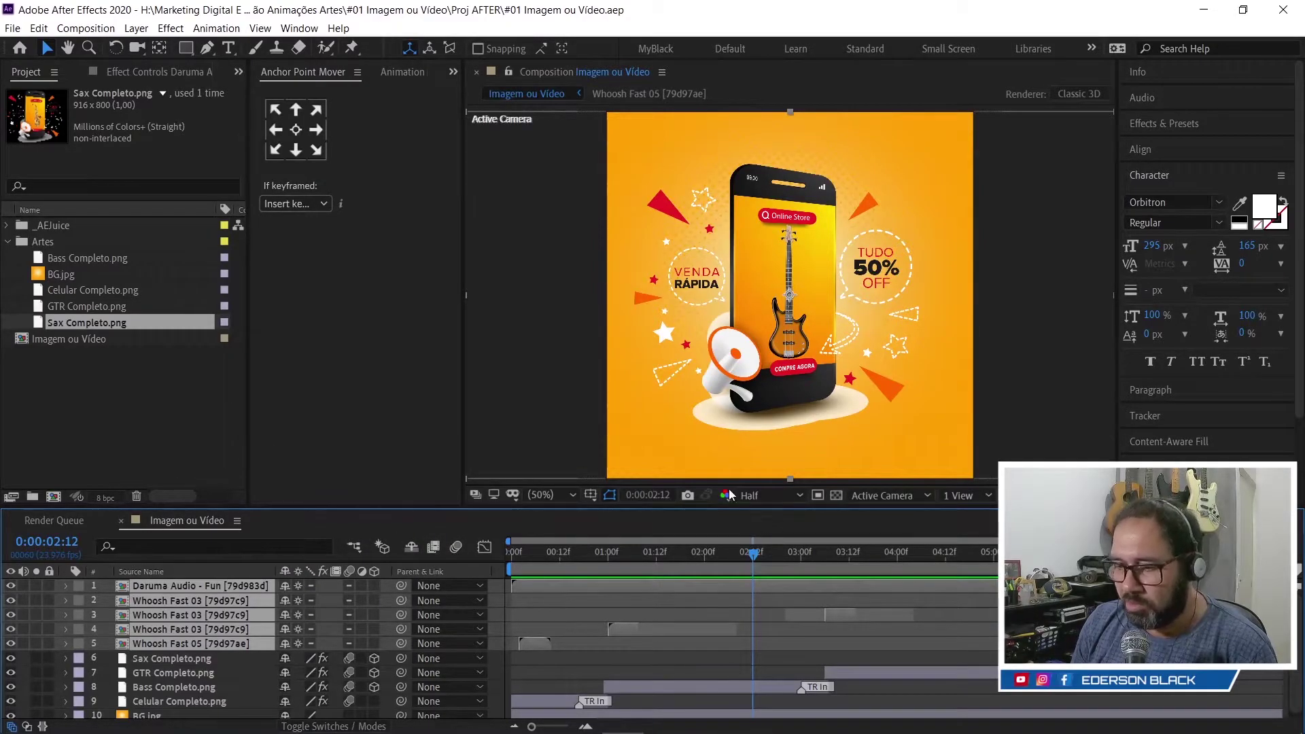
pyautogui.click(552, 556)
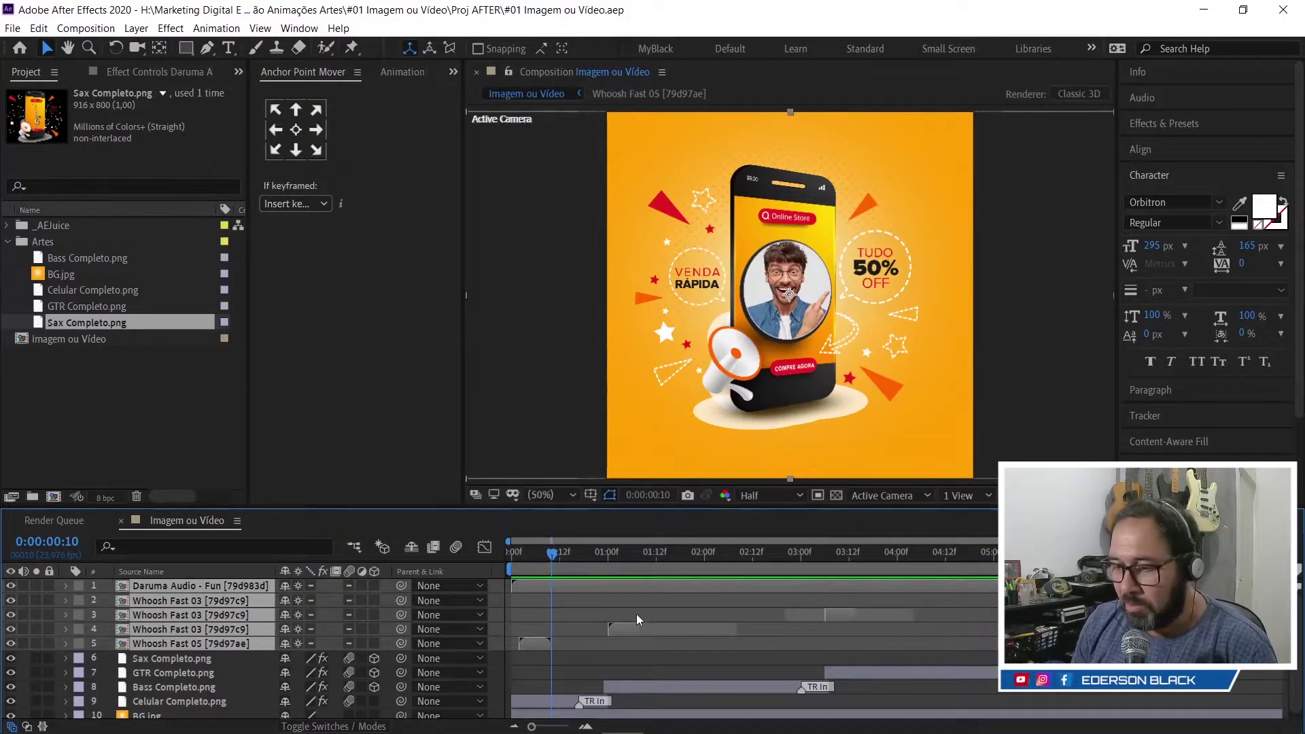
pyautogui.scroll(-1, 704, 628)
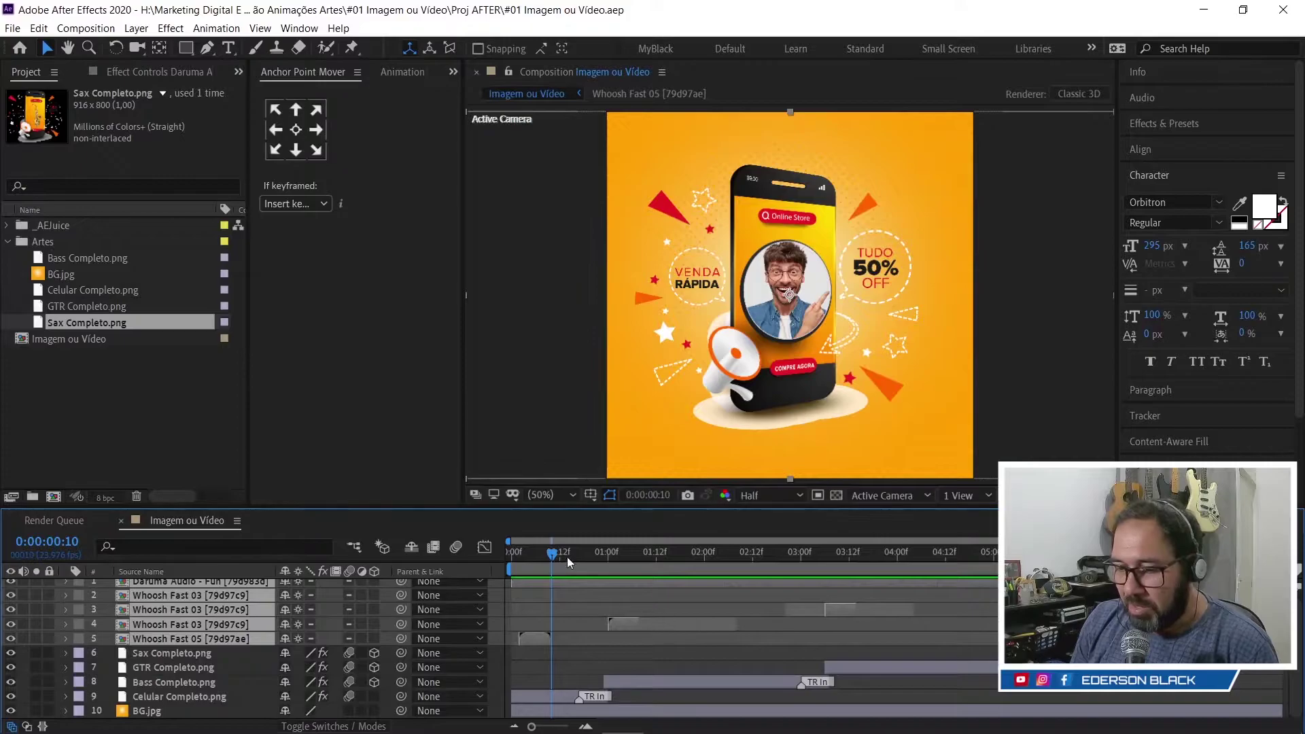
pyautogui.moveTo(549, 553); pyautogui.dragTo(498, 548)
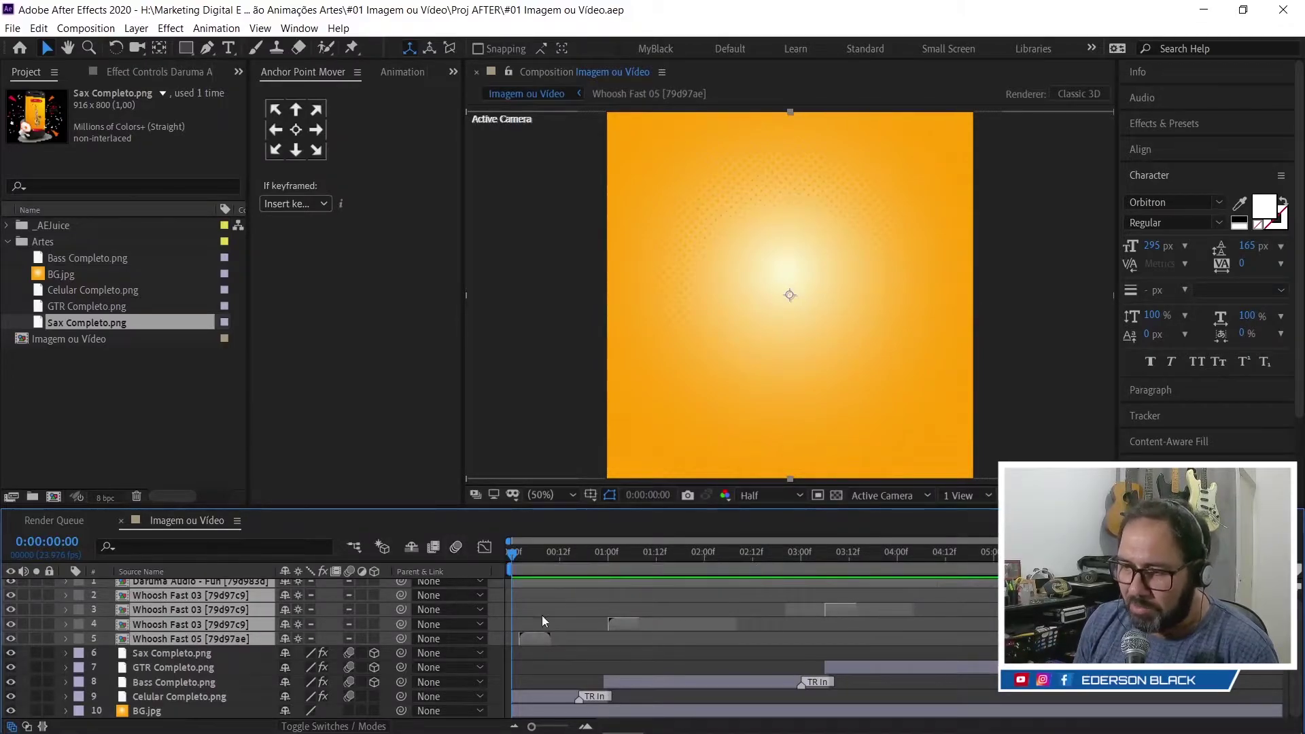
pyautogui.click(568, 552)
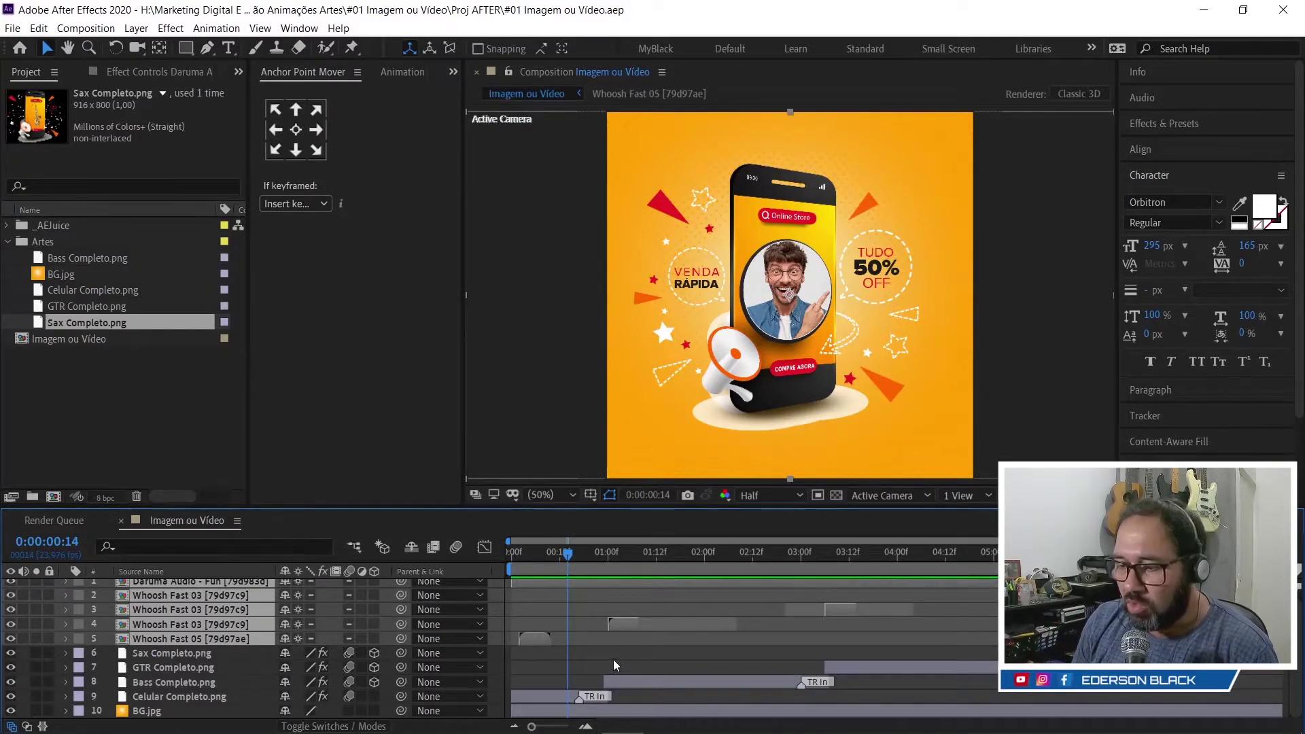
# Step: Toggle the visibility of the BG.jpg and Celular Completo.png layers off and back on to check what each contains
pyautogui.click(11, 710)
pyautogui.click(11, 710)
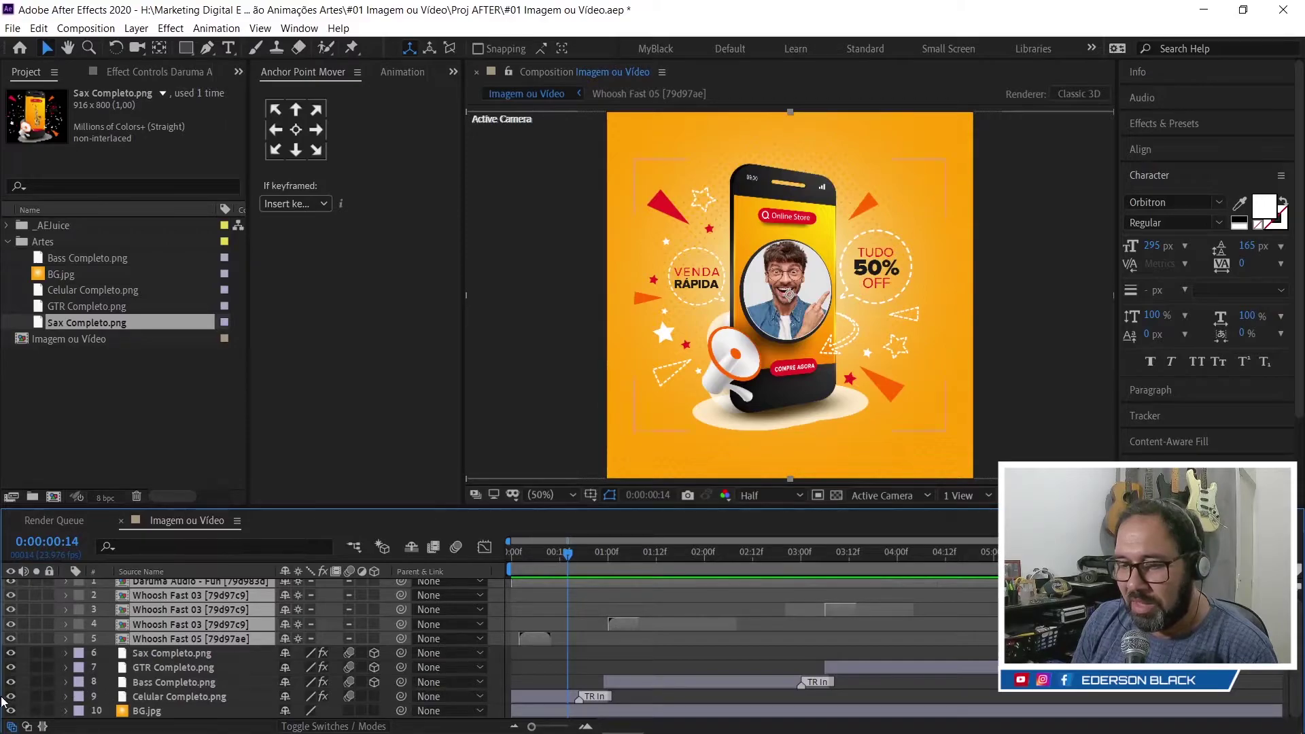
pyautogui.click(10, 697)
pyautogui.click(10, 697)
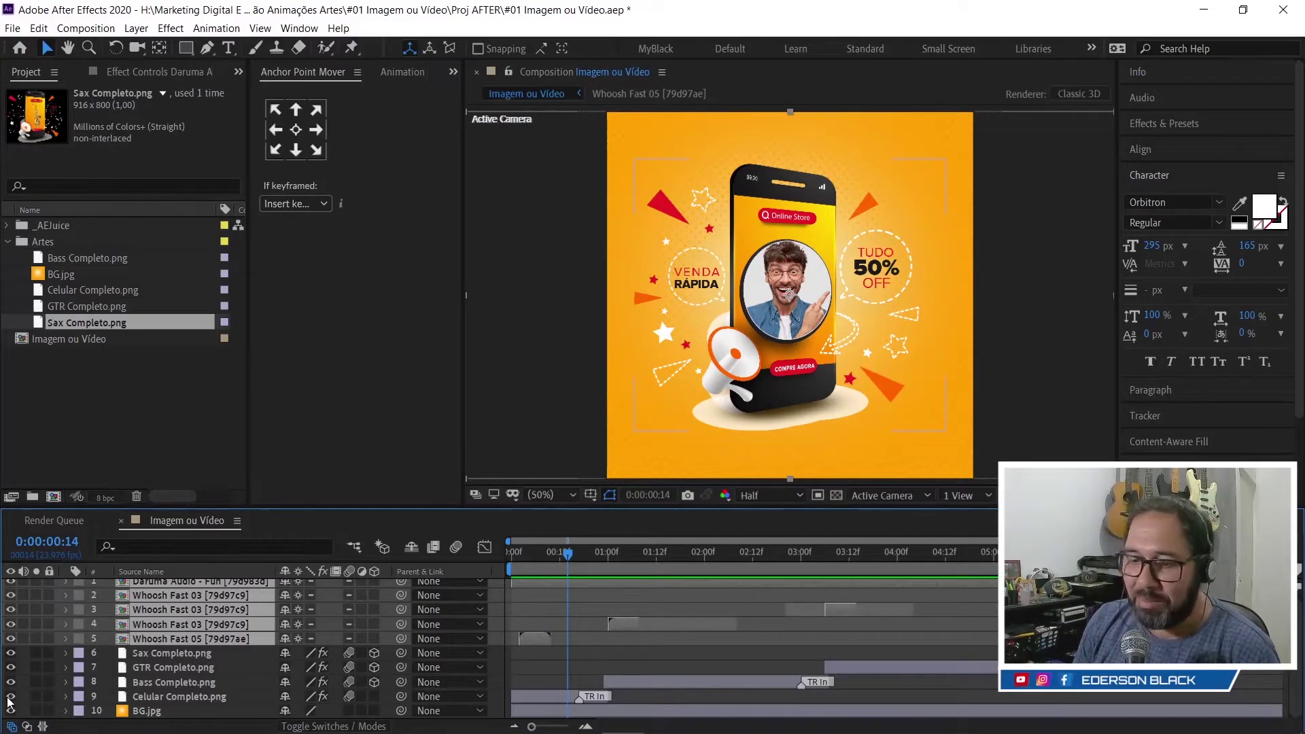
# Step: Scrub through the phone transitions up to 0:00:07:20 and return to the first frame
pyautogui.moveTo(551, 552); pyautogui.dragTo(596, 566)
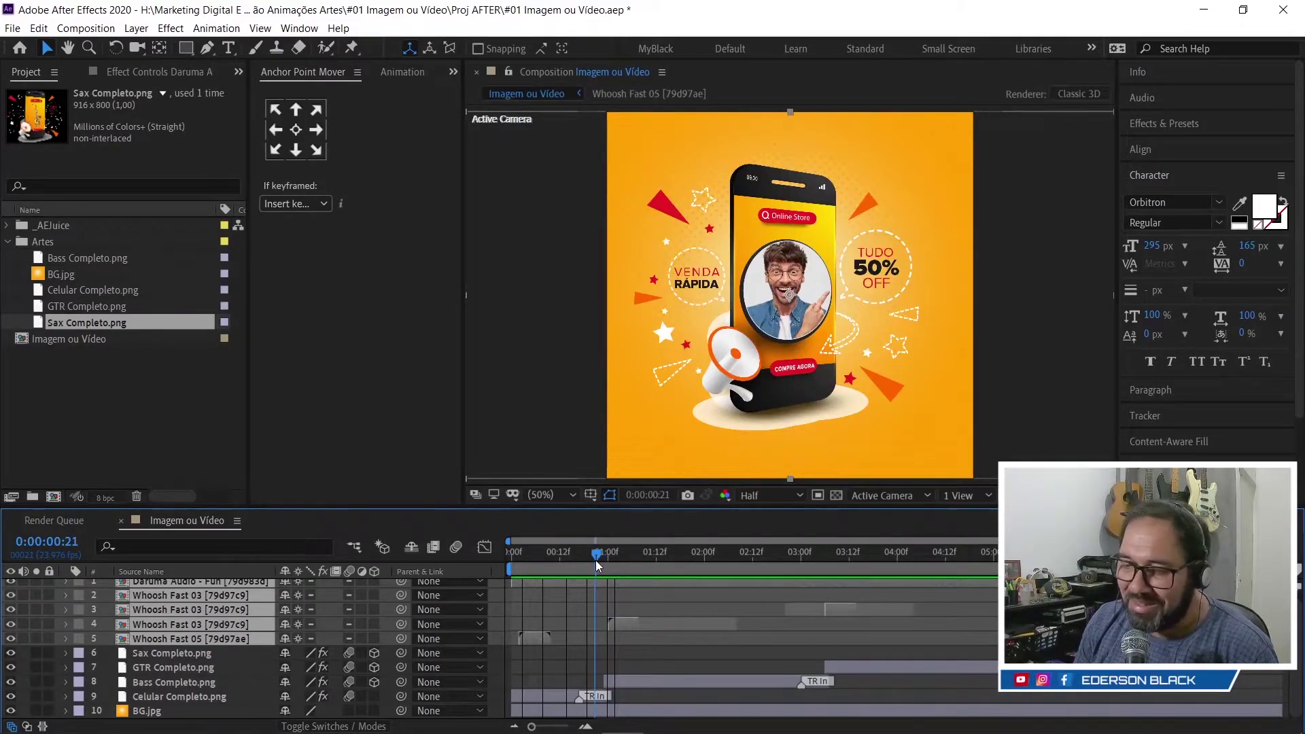
pyautogui.moveTo(597, 566); pyautogui.dragTo(614, 561)
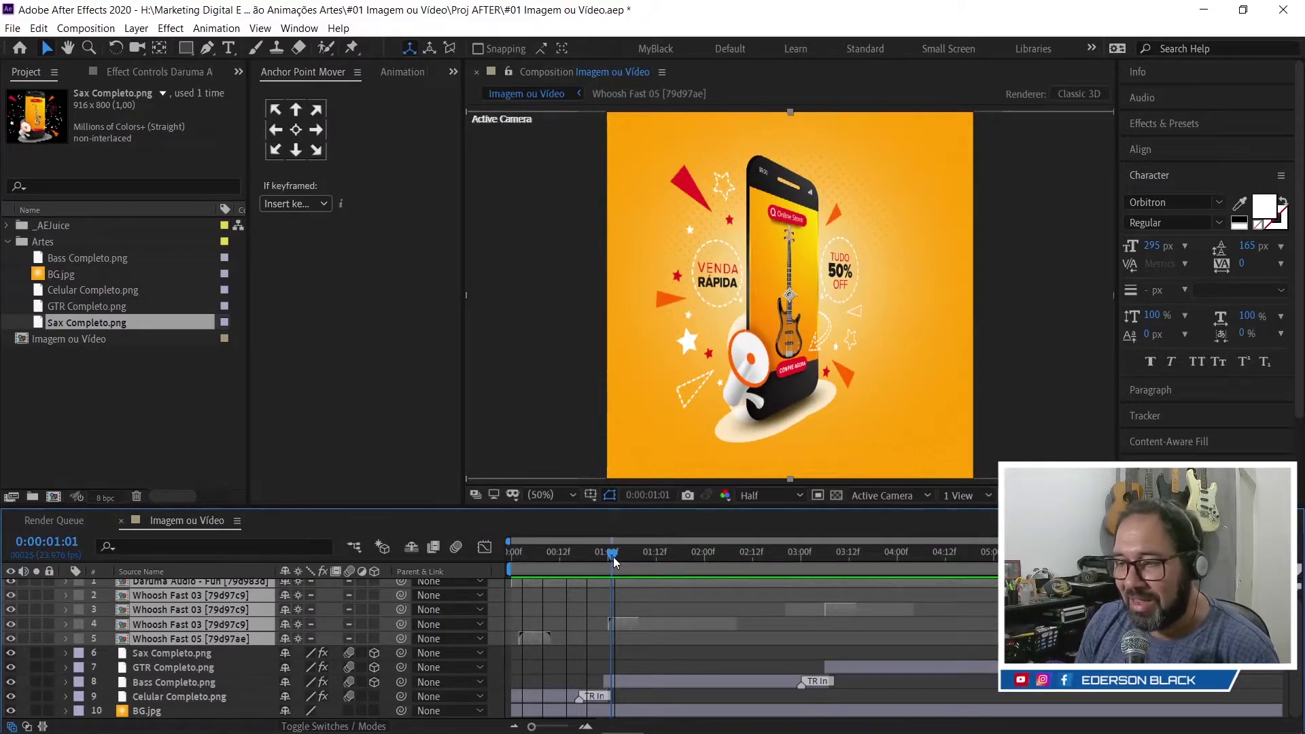
pyautogui.moveTo(614, 560); pyautogui.dragTo(1265, 578)
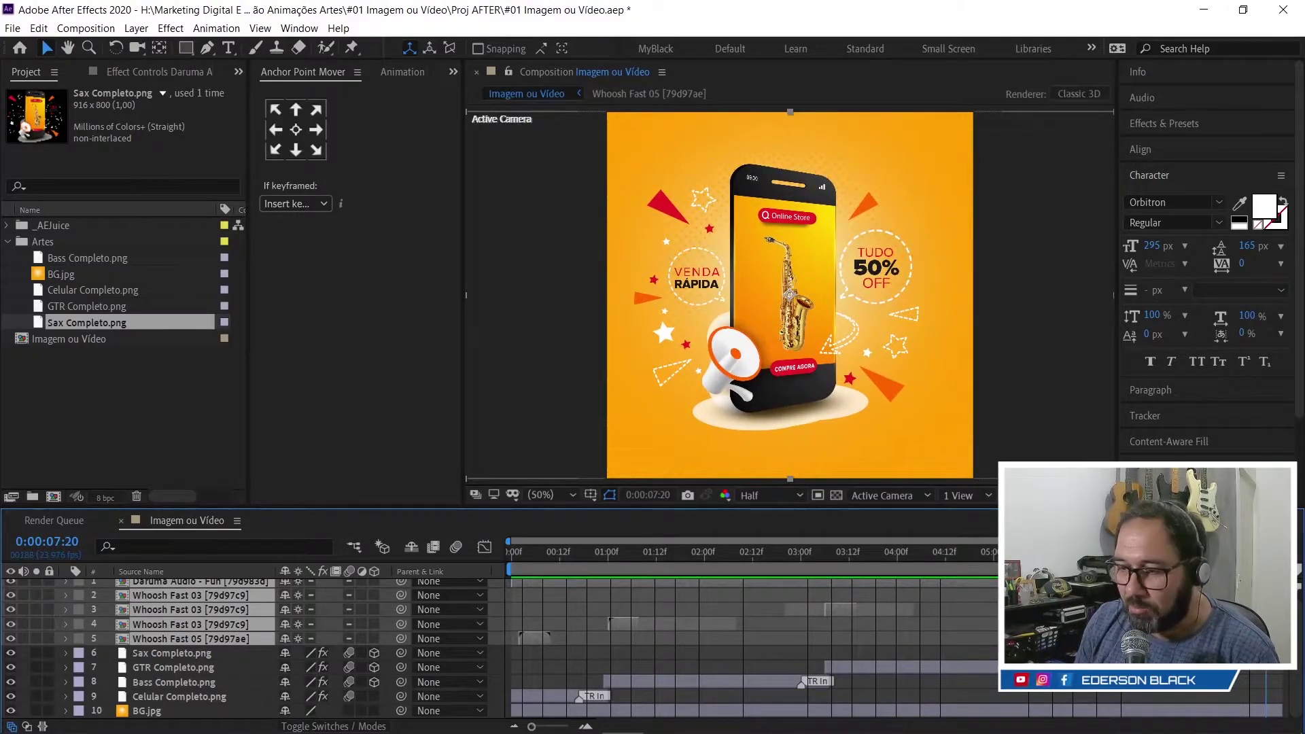
pyautogui.press('Home')
# Step: Select the Bass Completo.png layer and check frames across the portrait, bass, guitar and saxophone segments up to 0:00:07:14
pyautogui.click(700, 682)
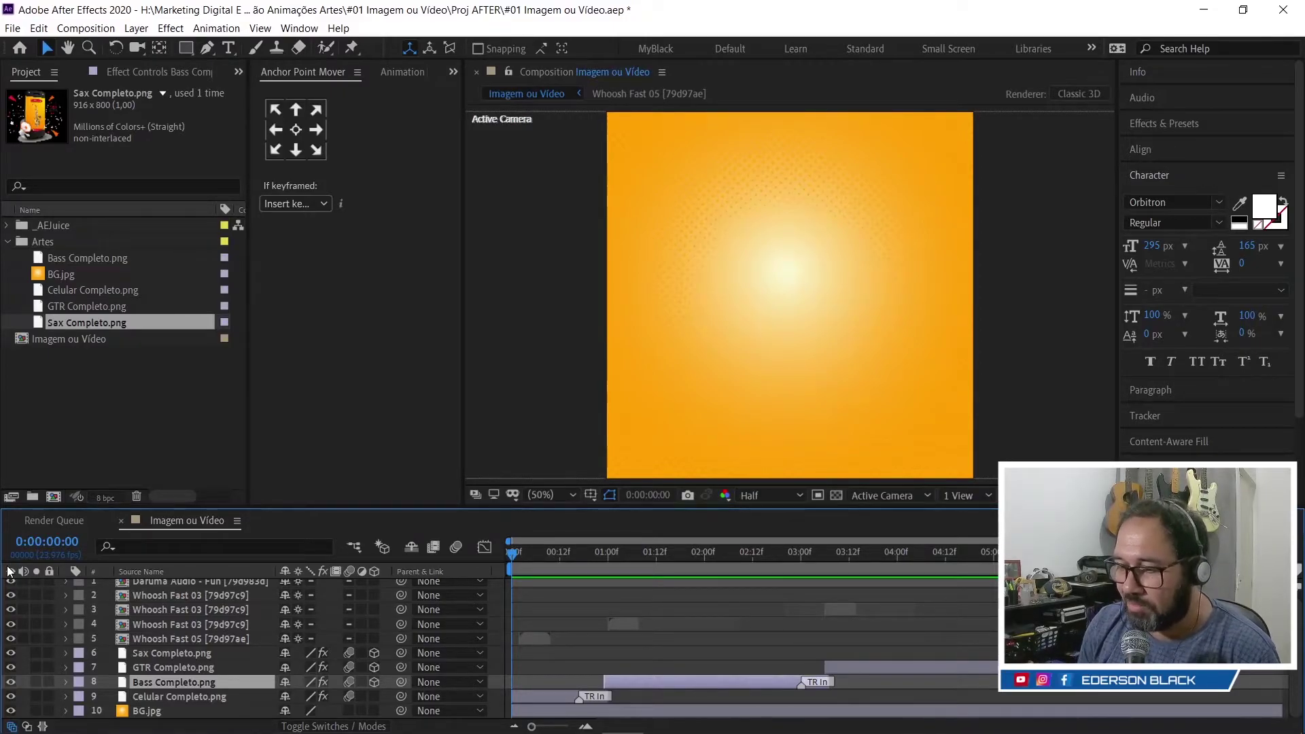
pyautogui.click(573, 550)
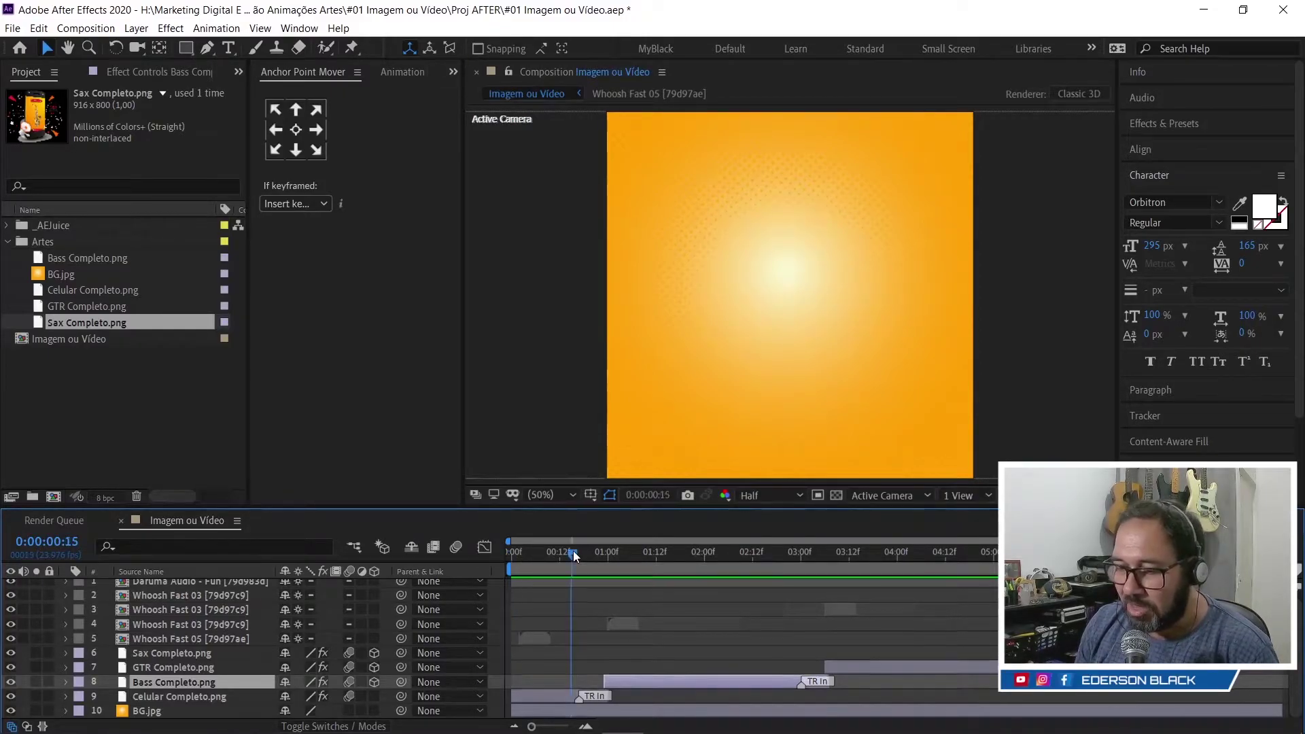
pyautogui.click(785, 557)
pyautogui.click(1006, 553)
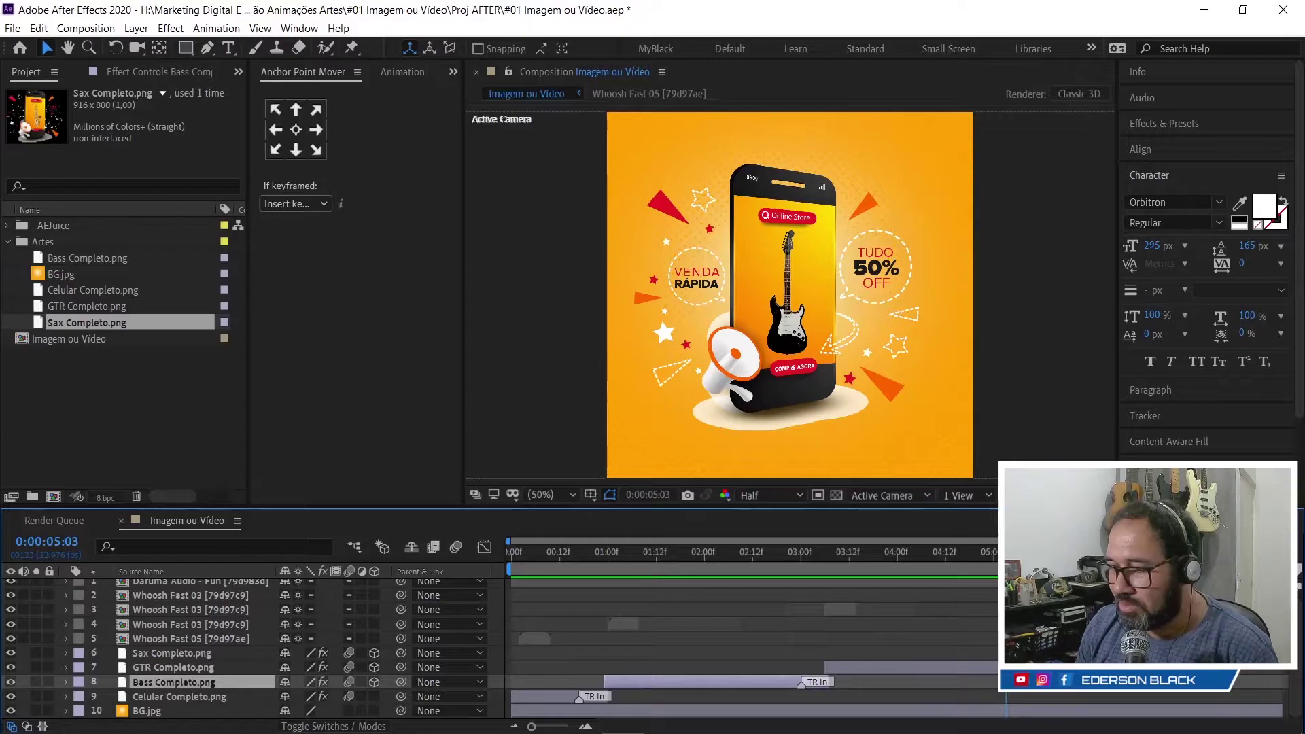
pyautogui.click(1243, 553)
pyautogui.moveTo(838, 733)
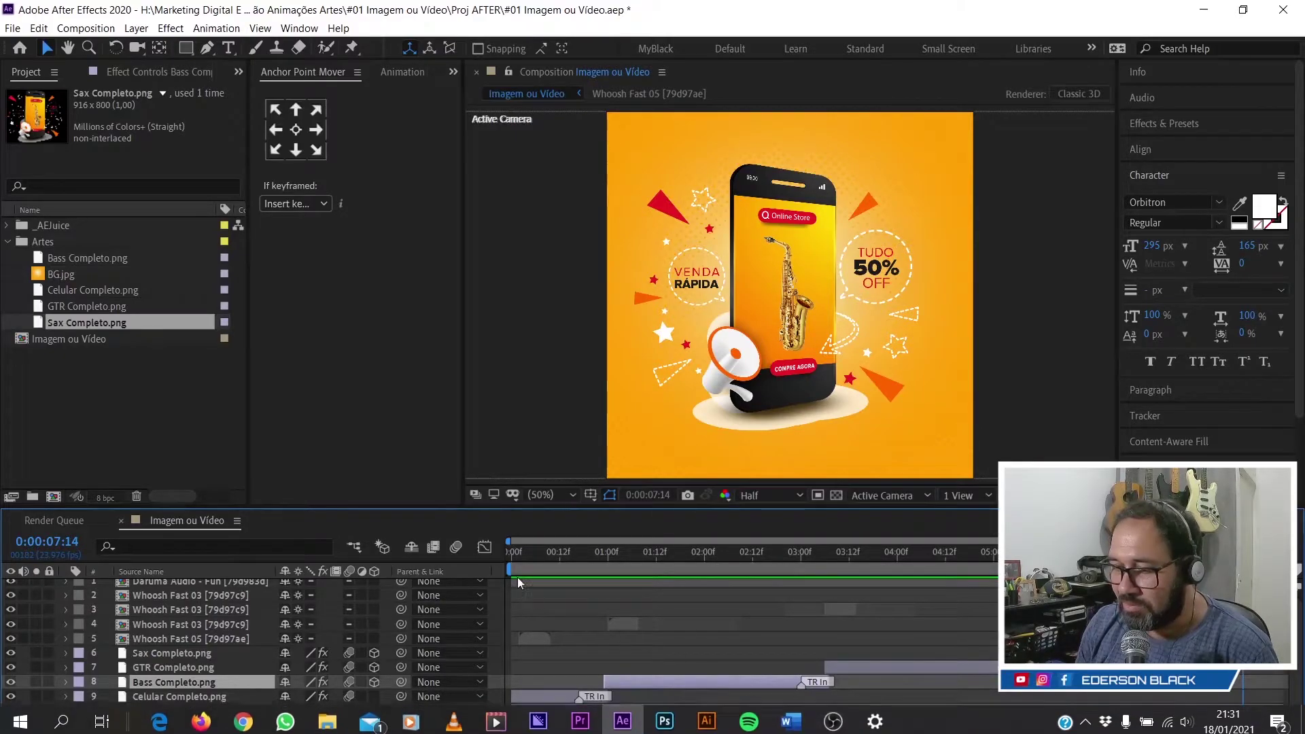
# Step: Play the whole Imagem ou Vídeo animation from the first frame
pyautogui.moveTo(526, 550); pyautogui.dragTo(438, 549)
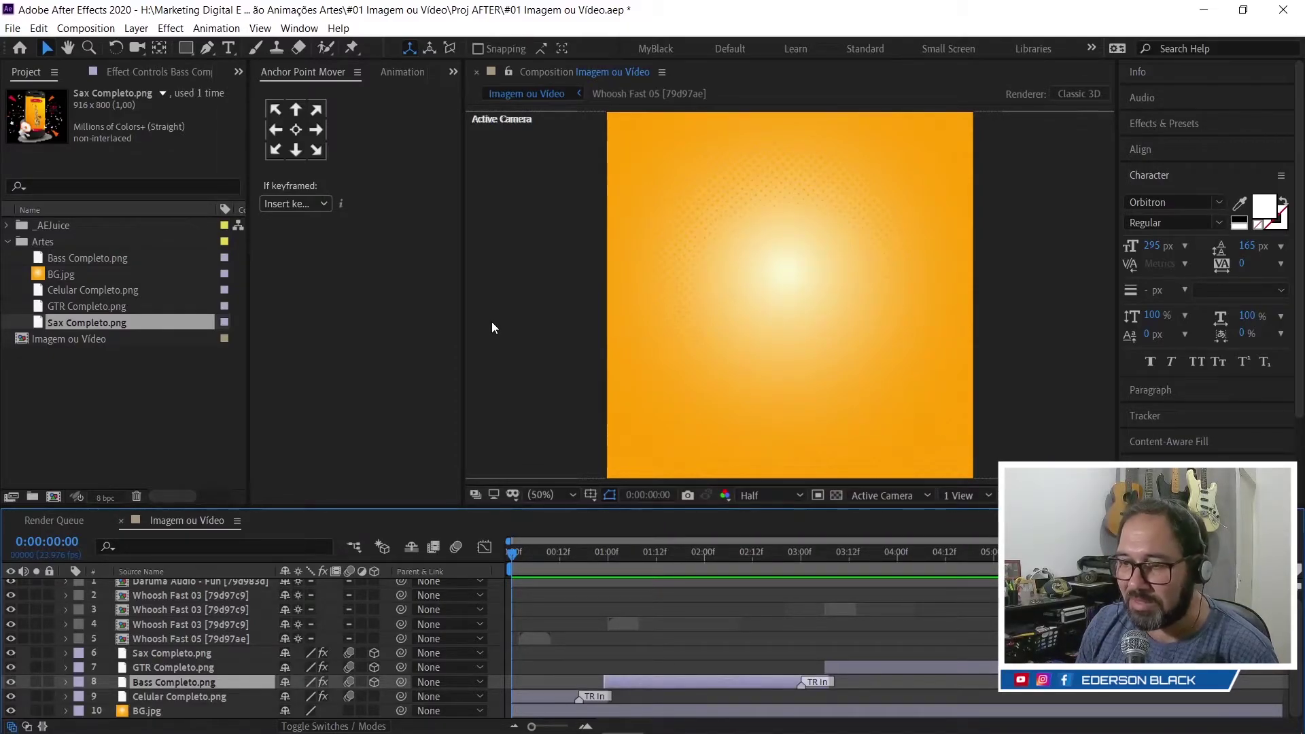
pyautogui.press('space')
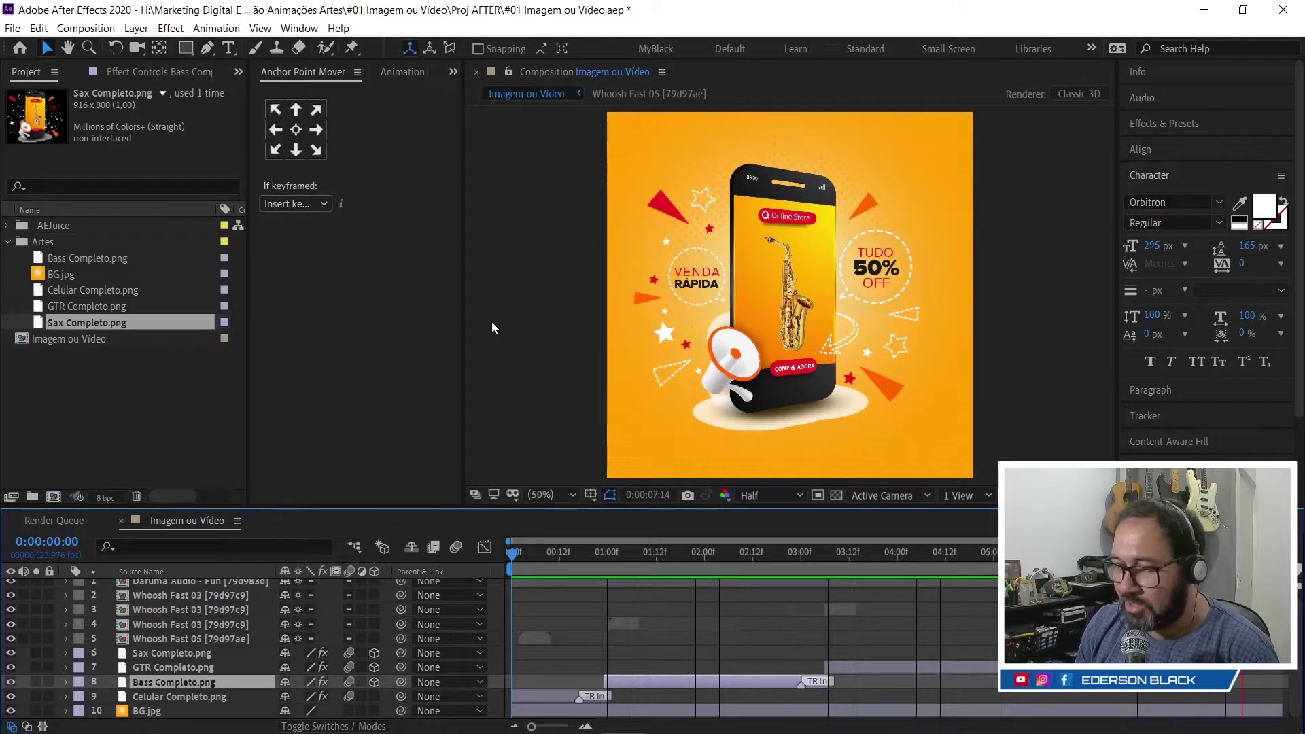
# Step: Replay the Imagem ou Vídeo composition from the first frame and return to its start
pyautogui.press('space')
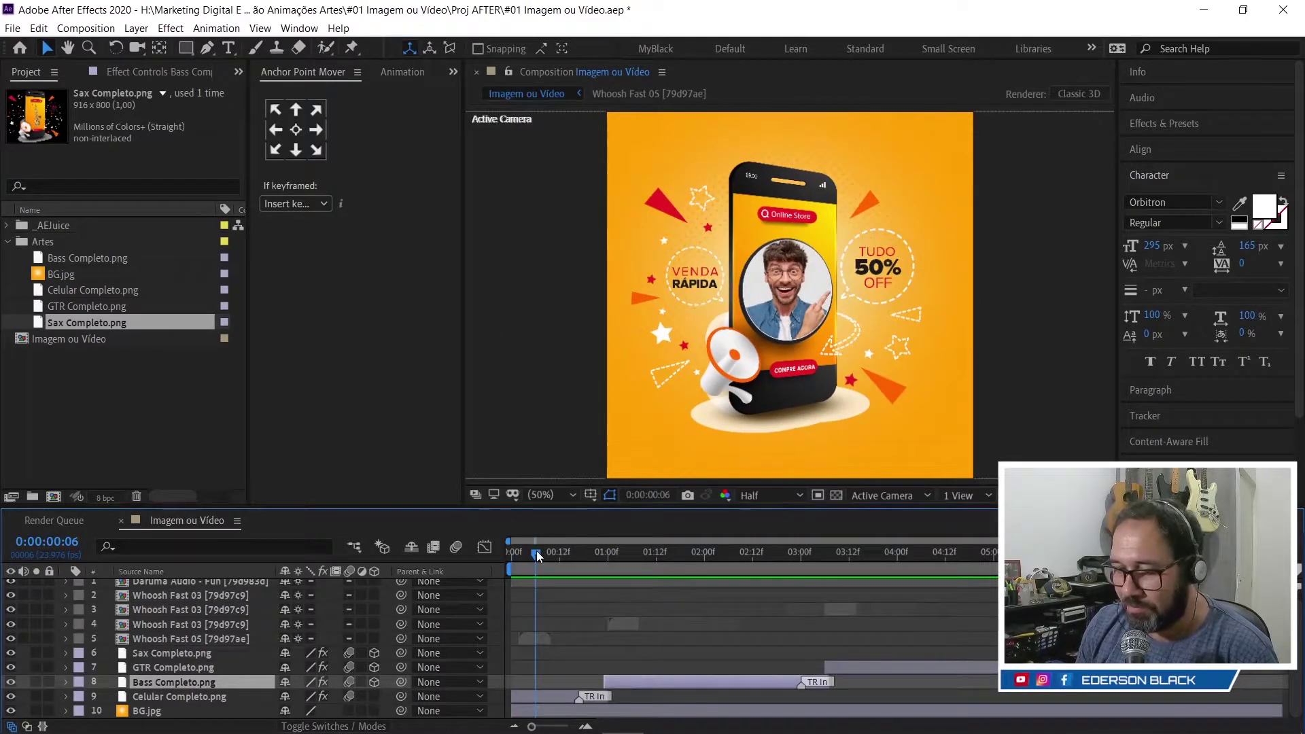
pyautogui.moveTo(535, 552); pyautogui.dragTo(454, 551)
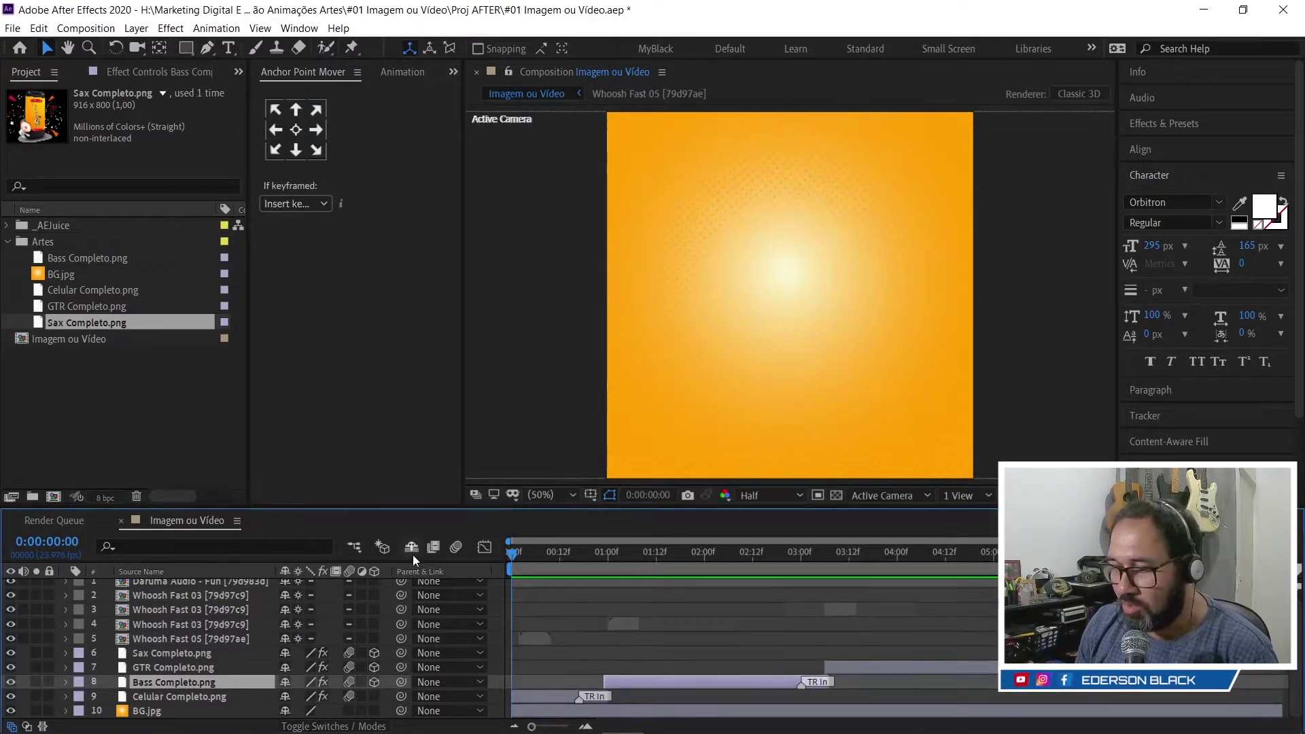
pyautogui.press('space')
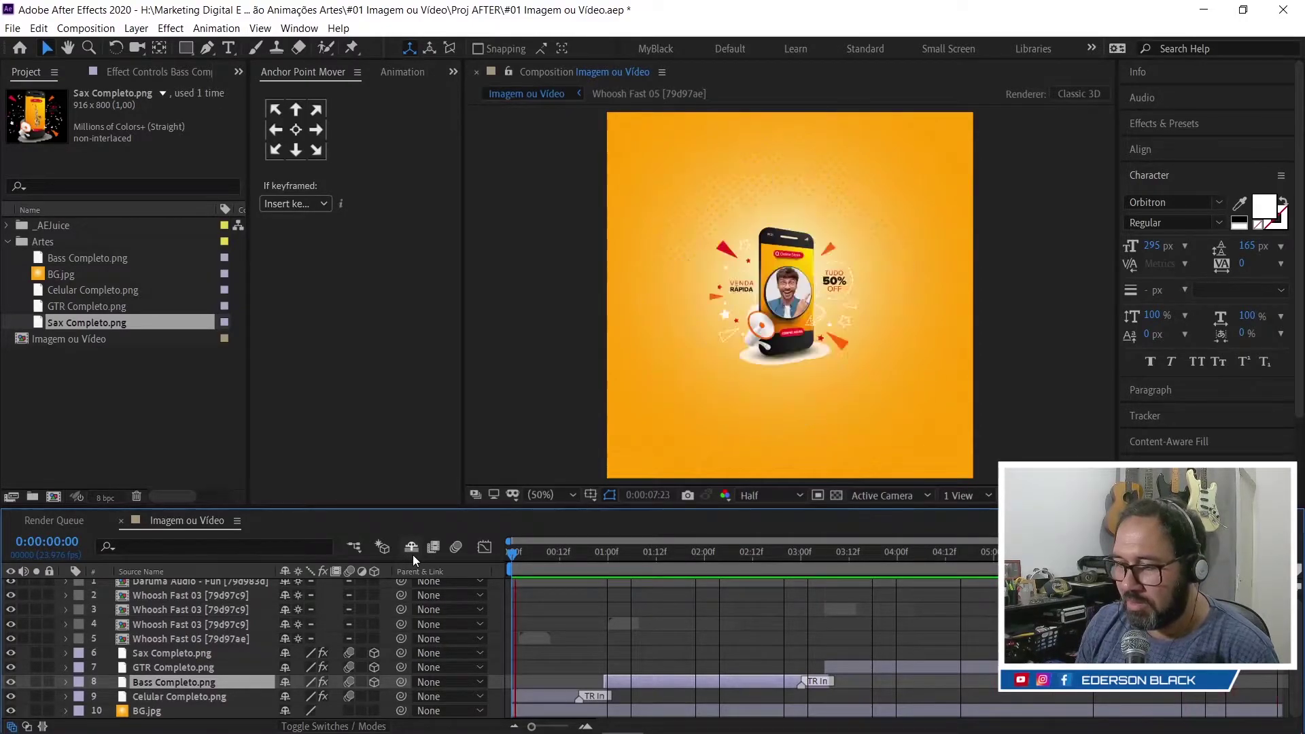
pyautogui.press('space')
pyautogui.press('Home')
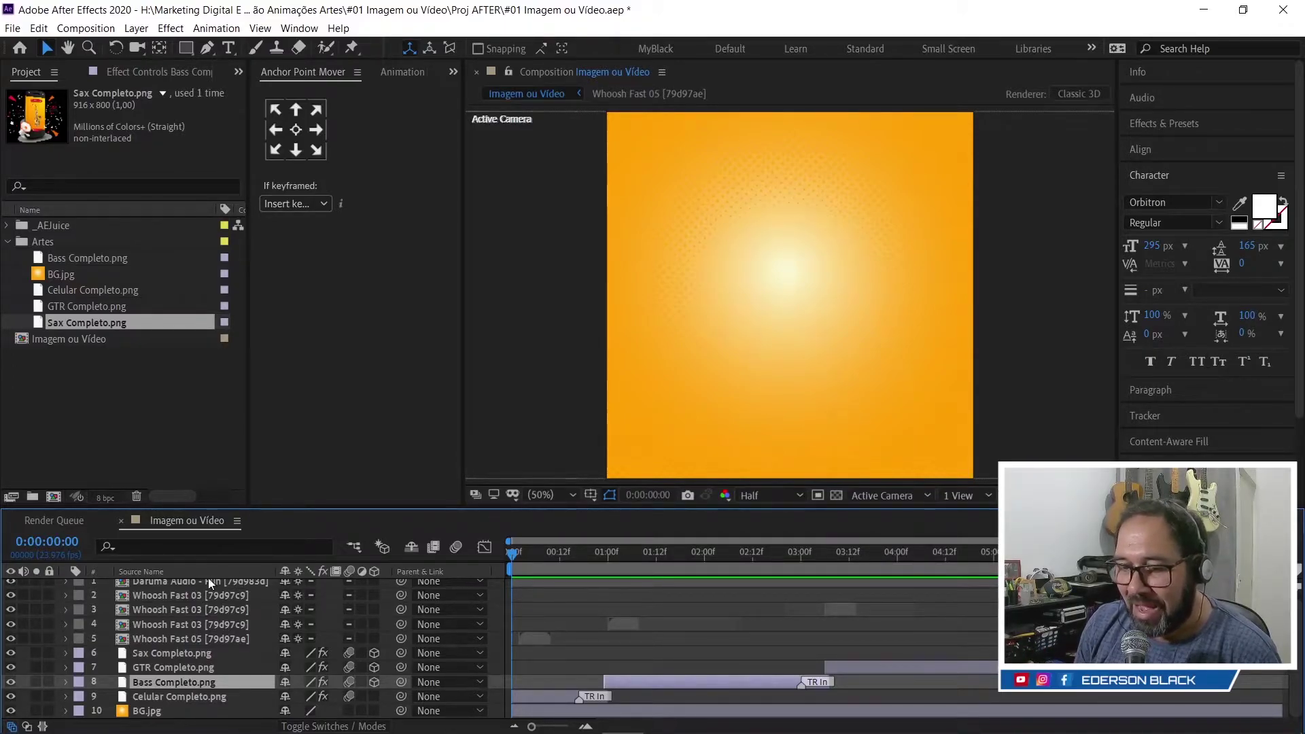
# Step: Enable audio on the three Whoosh Fast 03 layers and the Whoosh Fast 05 layer
pyautogui.click(538, 637)
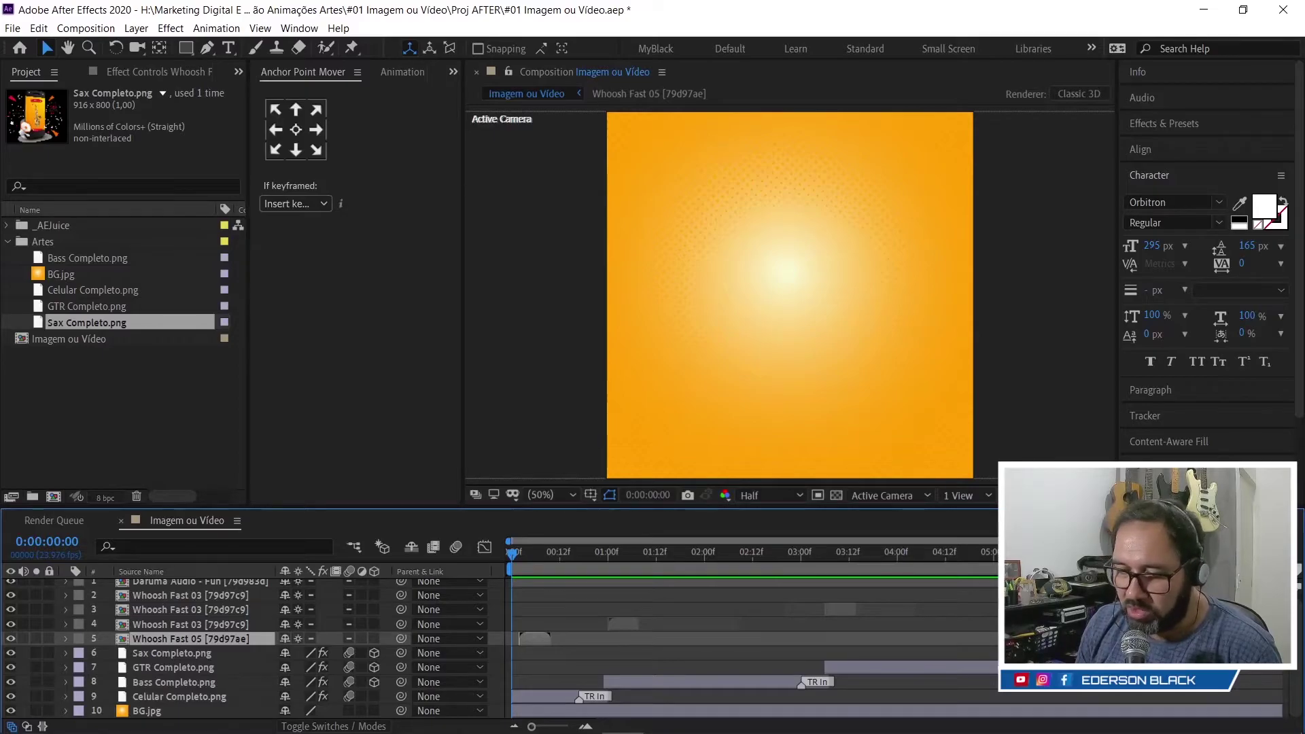
pyautogui.keyDown('shift'); pyautogui.click(190, 594); pyautogui.keyUp('shift')
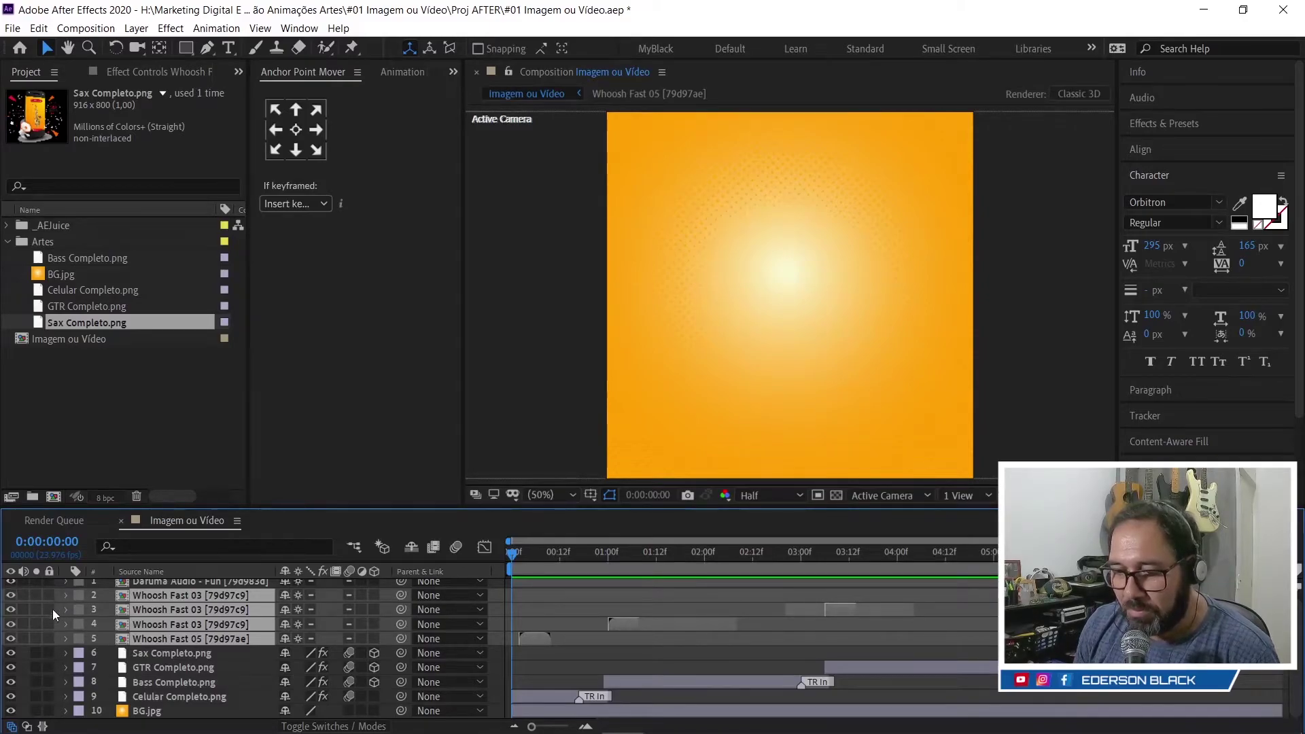
pyautogui.click(22, 597)
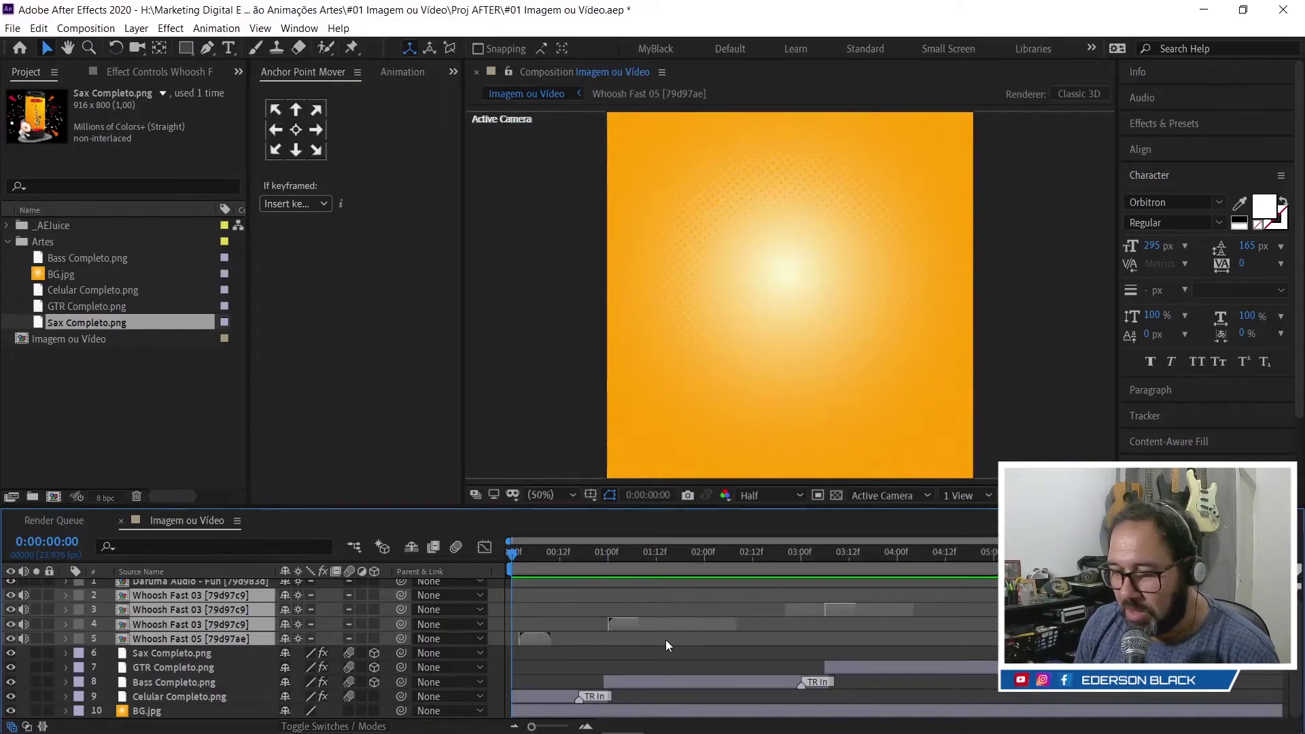
# Step: Play the animation from the first frame with the whoosh sound effects, then move to a late frame at 0:00:07:13
pyautogui.scroll(1, 666, 641)
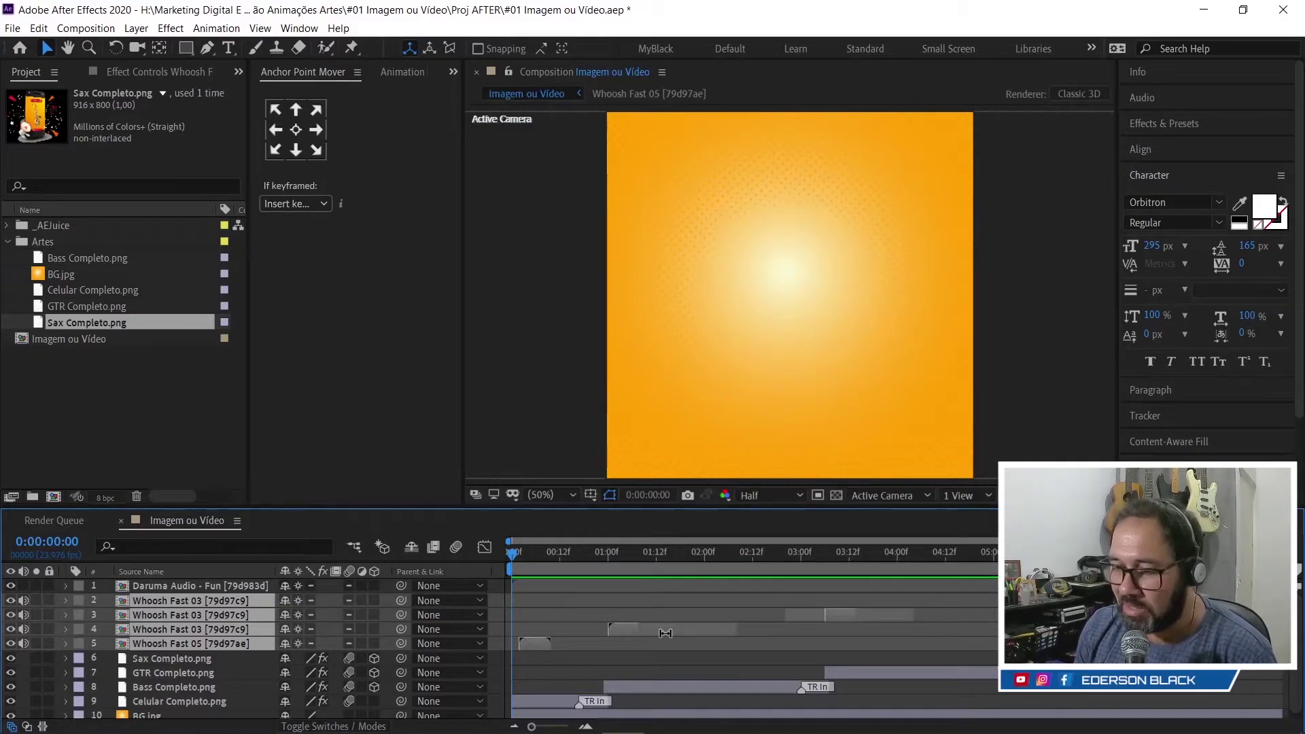
pyautogui.press('space')
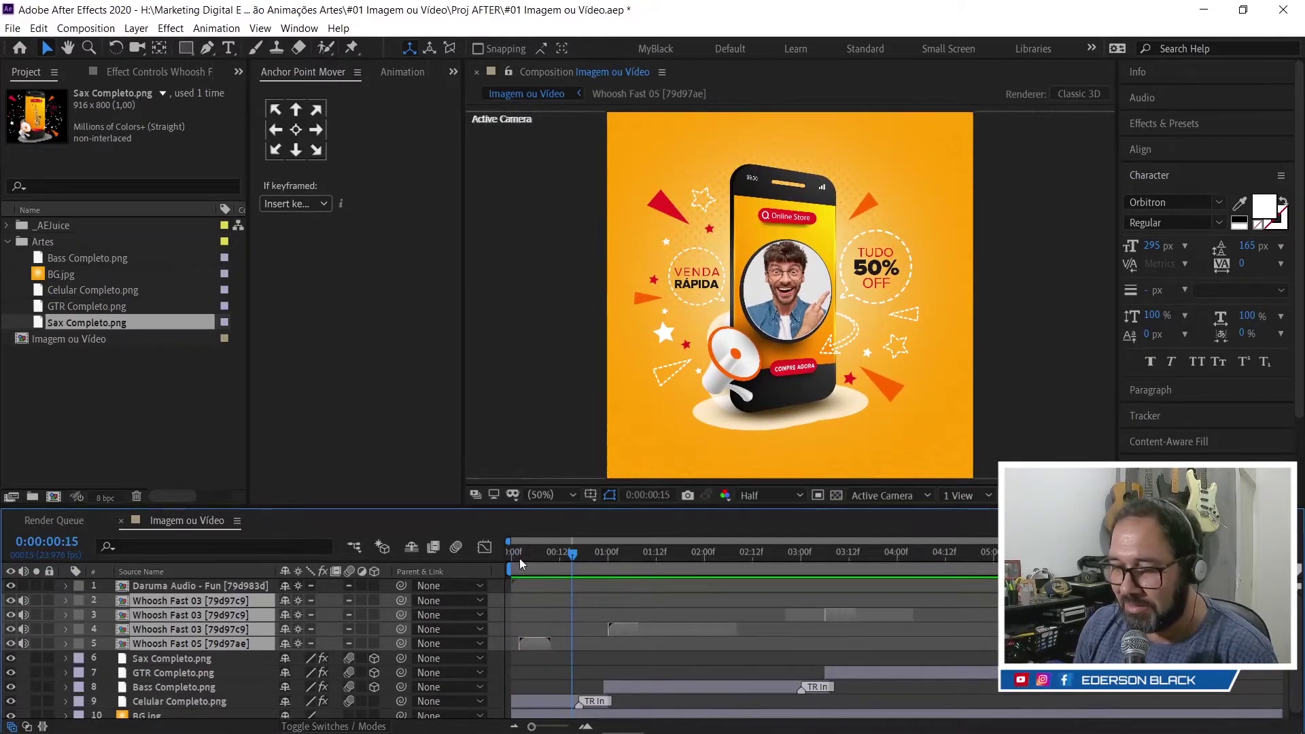
pyautogui.press('space')
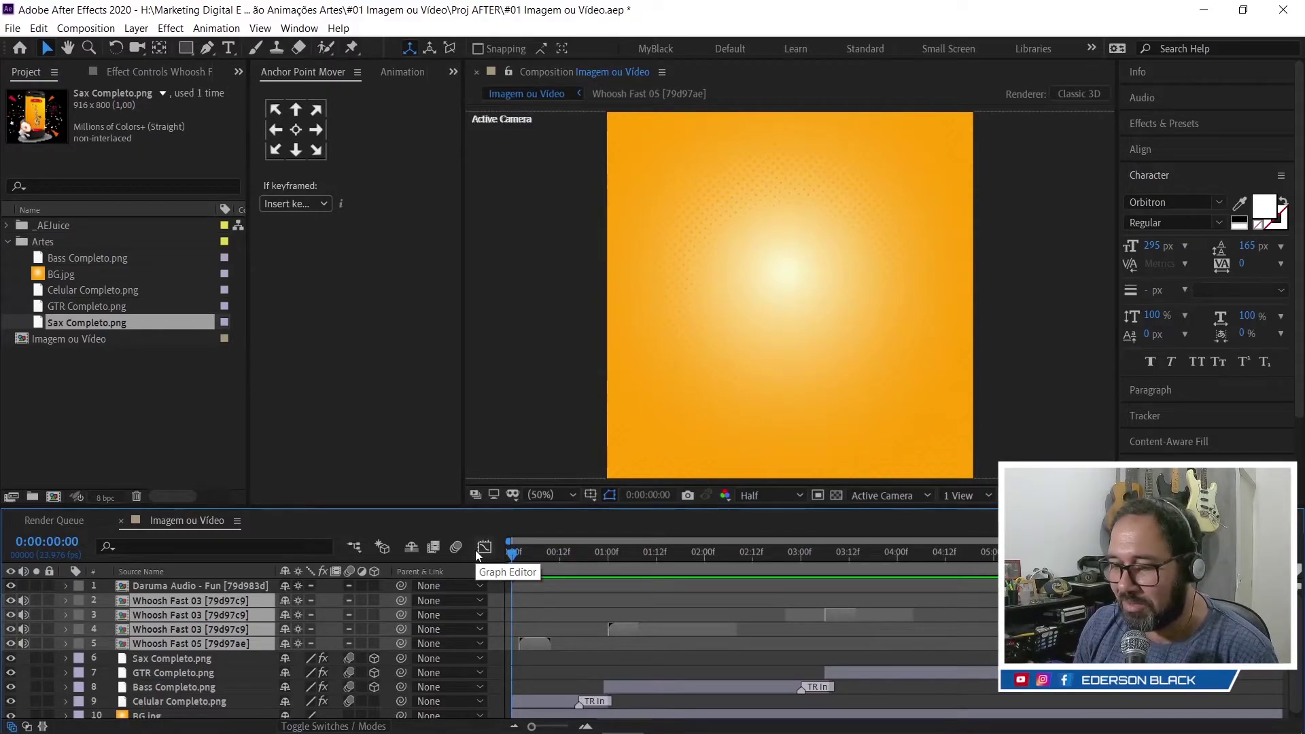
pyautogui.press('space')
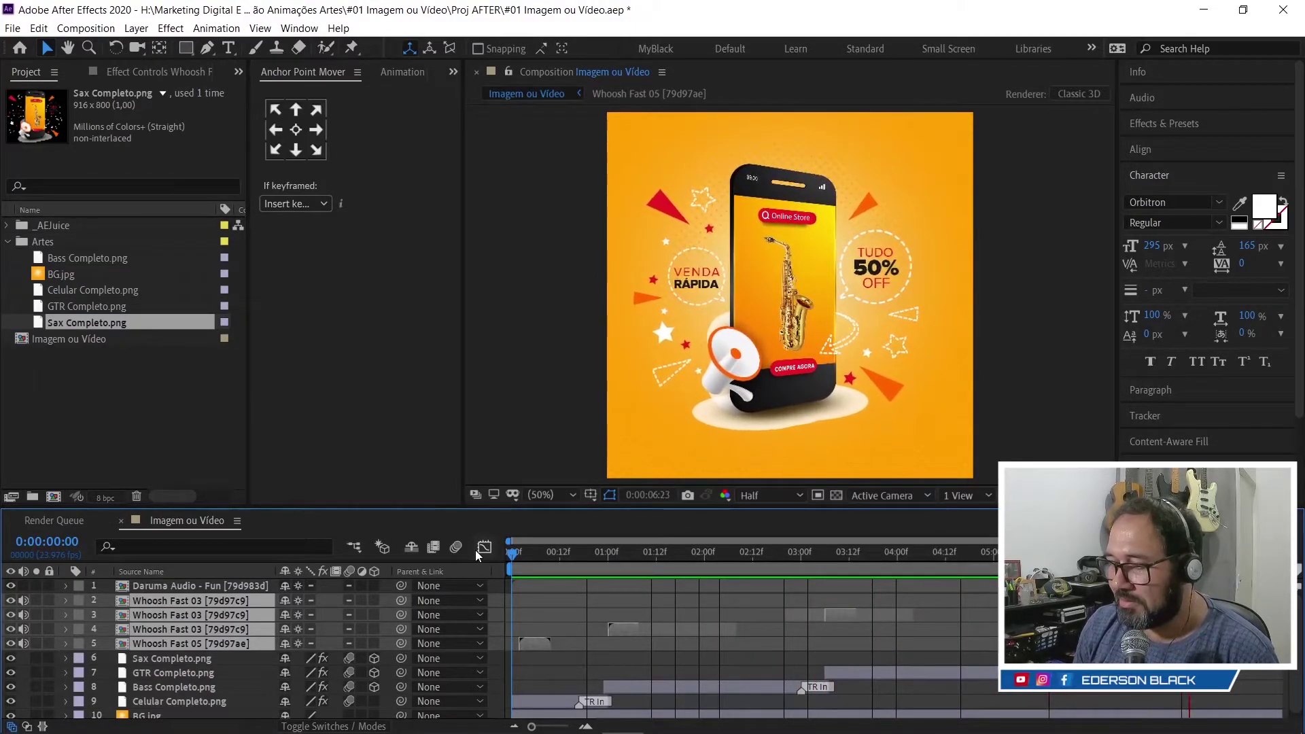
pyautogui.press('space')
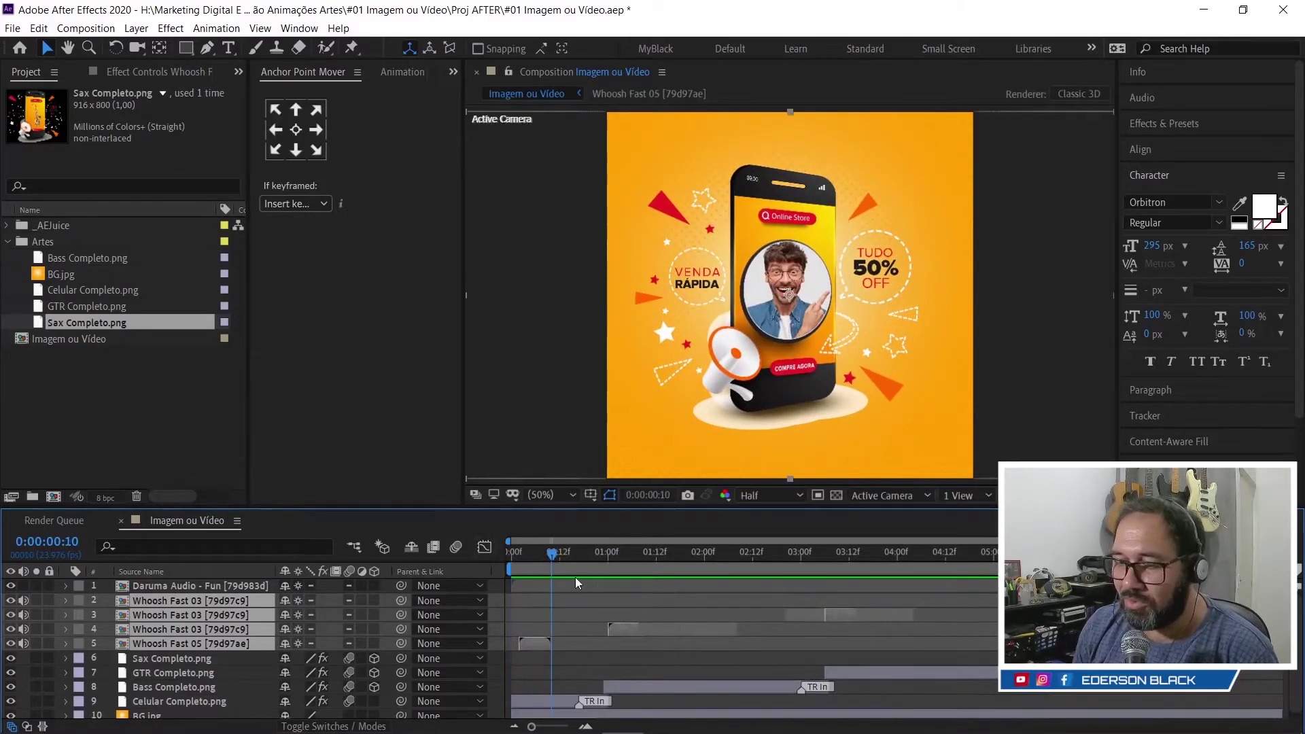
pyautogui.click(517, 553)
pyautogui.press('End')
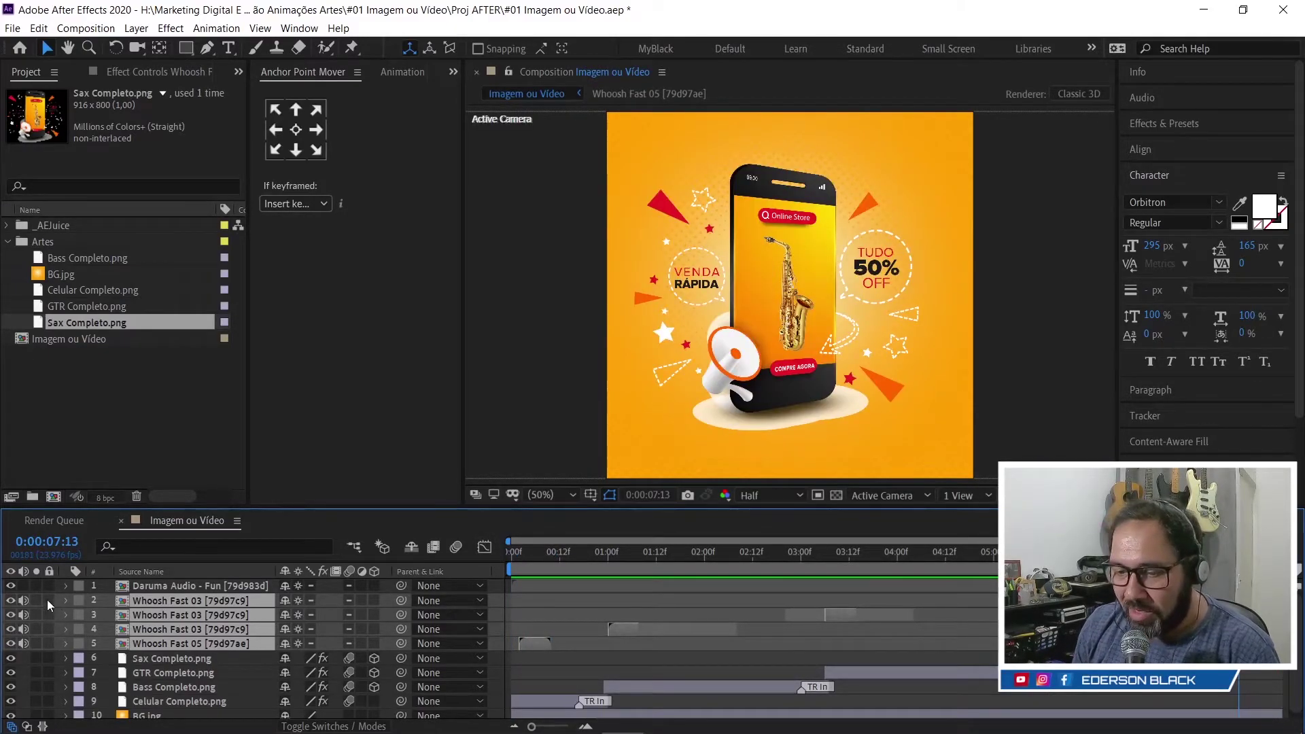
# Step: Enable audio on the Daruma Audio - Fun layer and play the whole animation from the first frame
pyautogui.click(23, 586)
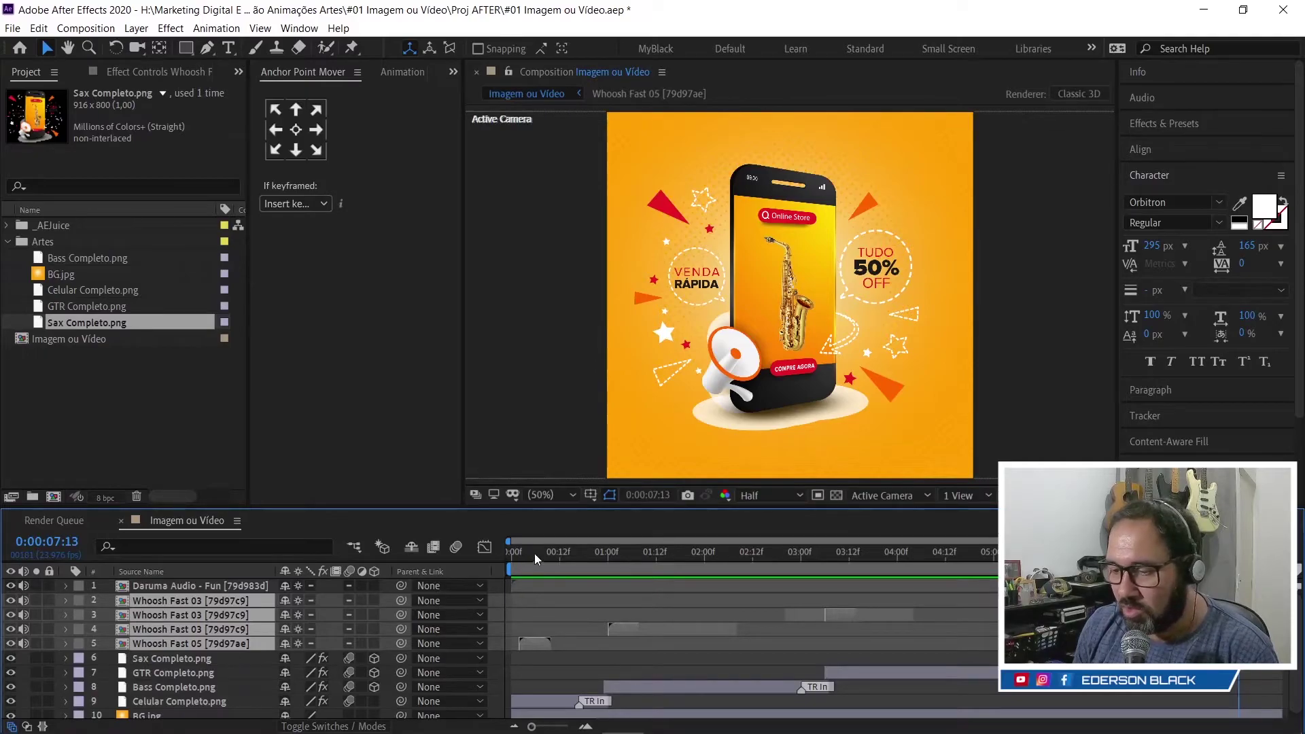
pyautogui.press('Home')
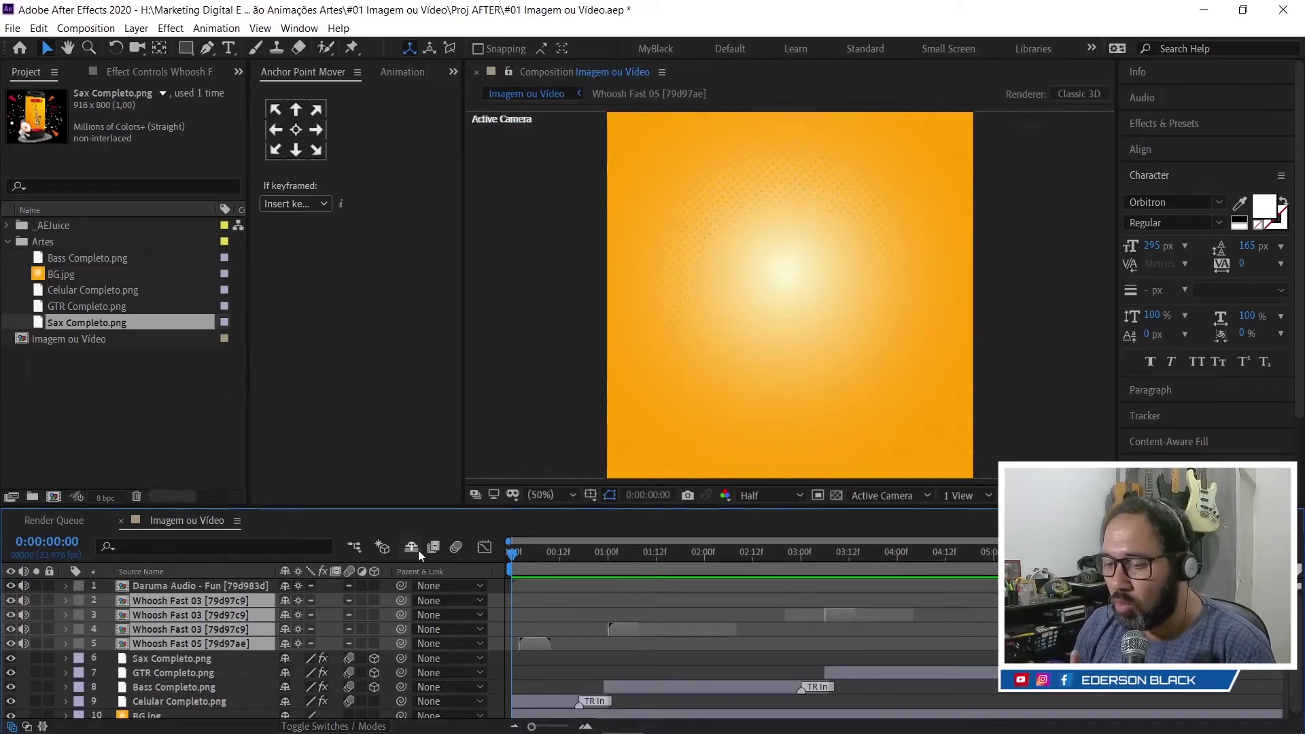
pyautogui.press('space')
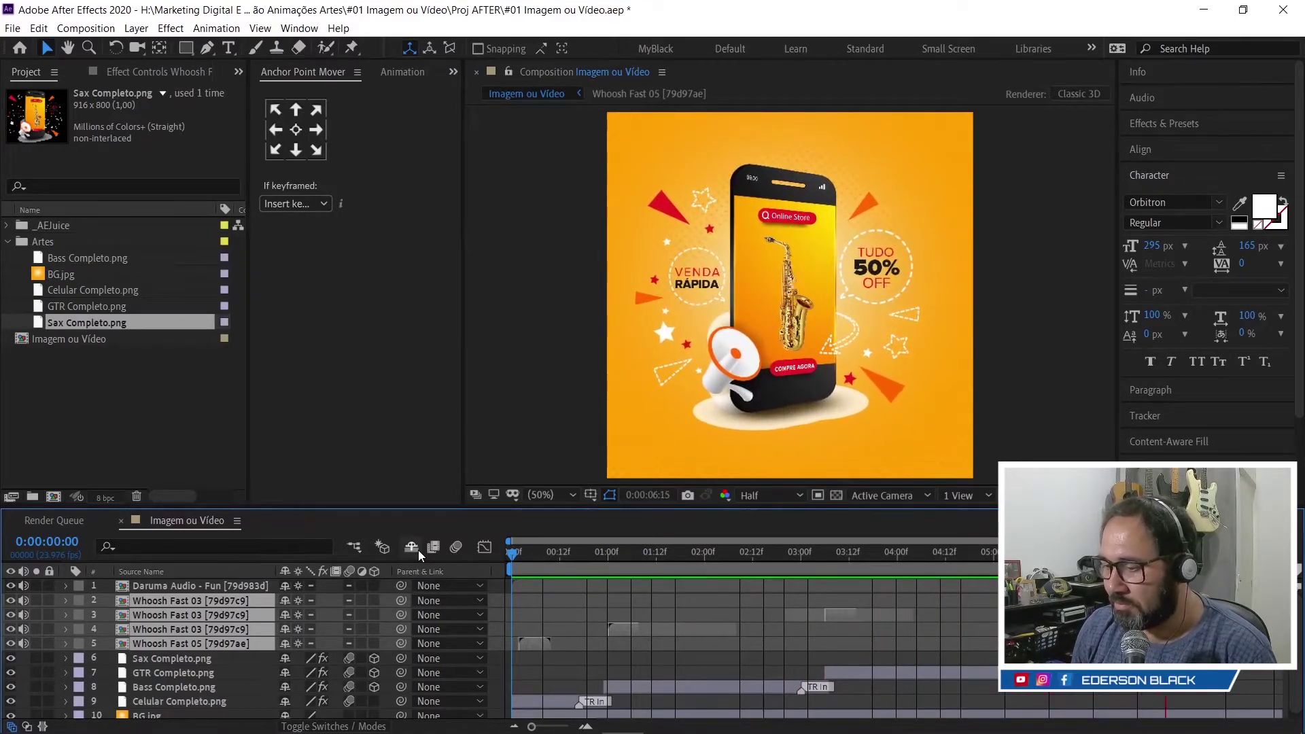
pyautogui.press('space')
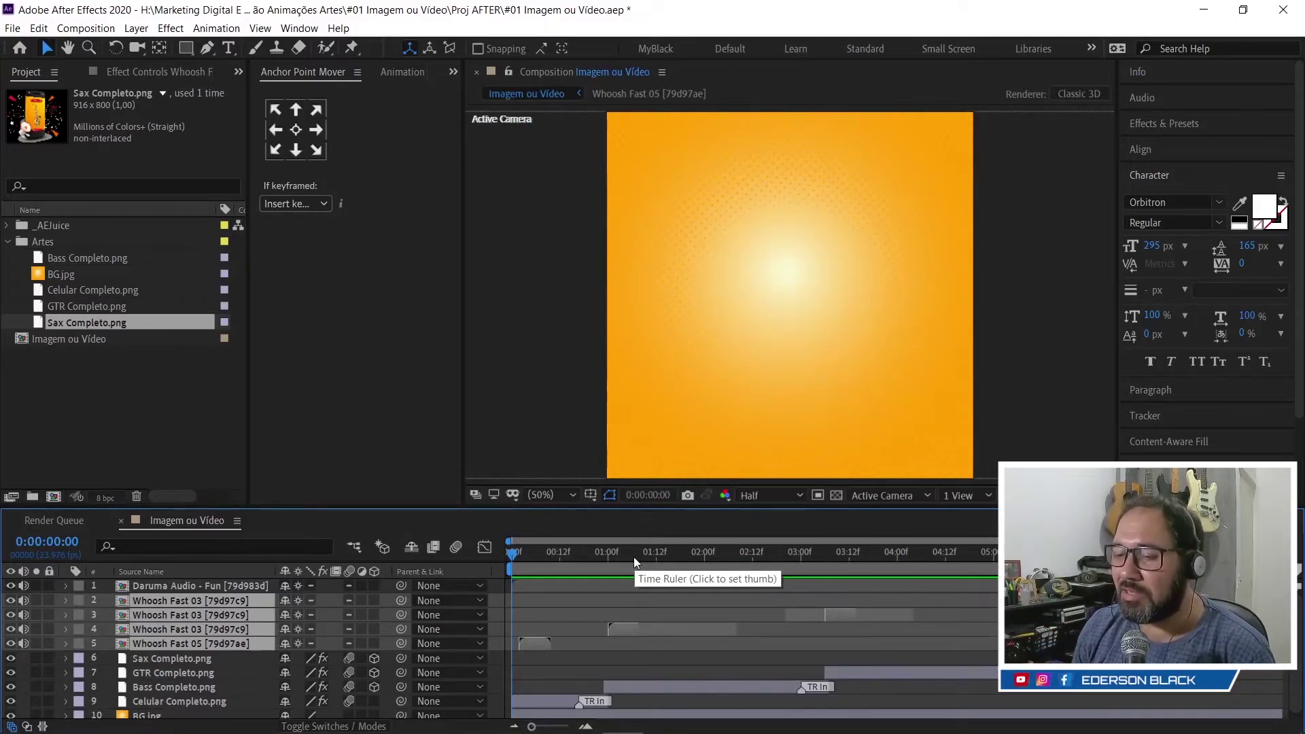
# Step: Switch to the Artes folder in File Explorer and open BG 1.jpg in a maximized Photos window
pyautogui.moveTo(389, 722)
pyautogui.moveTo(327, 717)
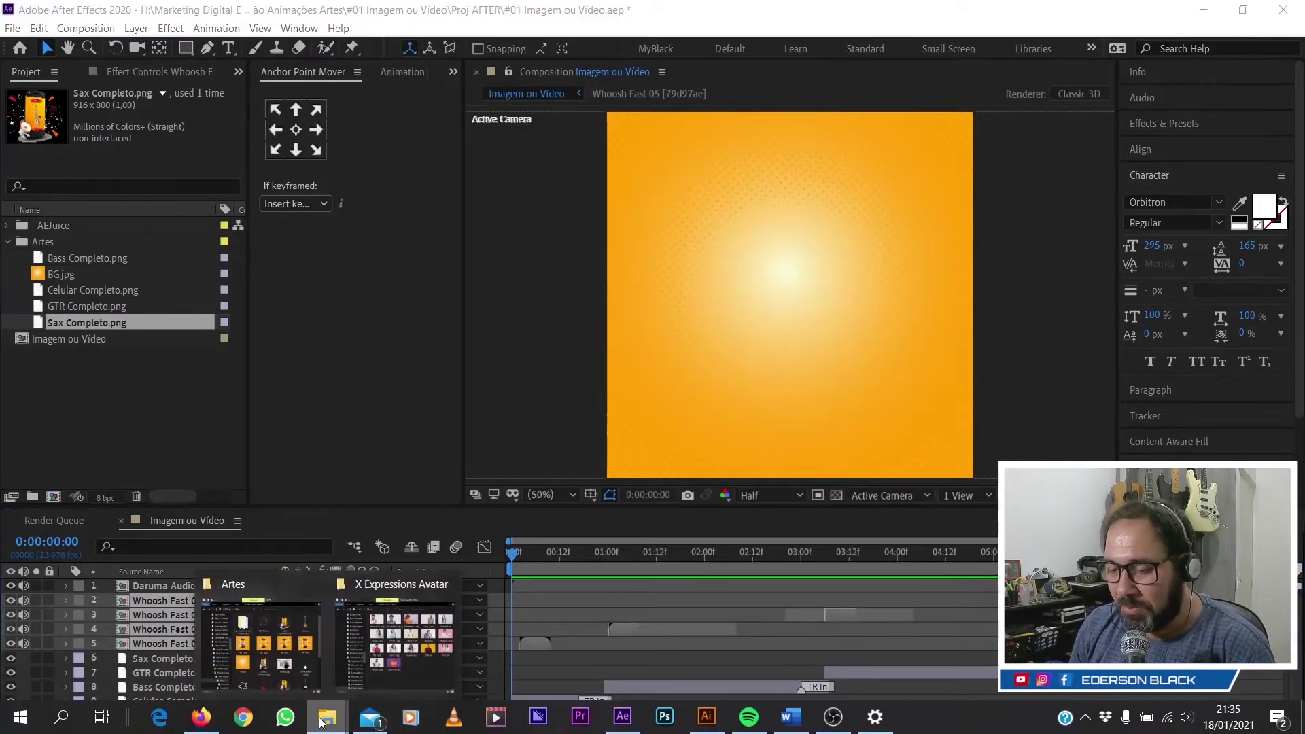
pyautogui.click(289, 651)
pyautogui.doubleClick(886, 278)
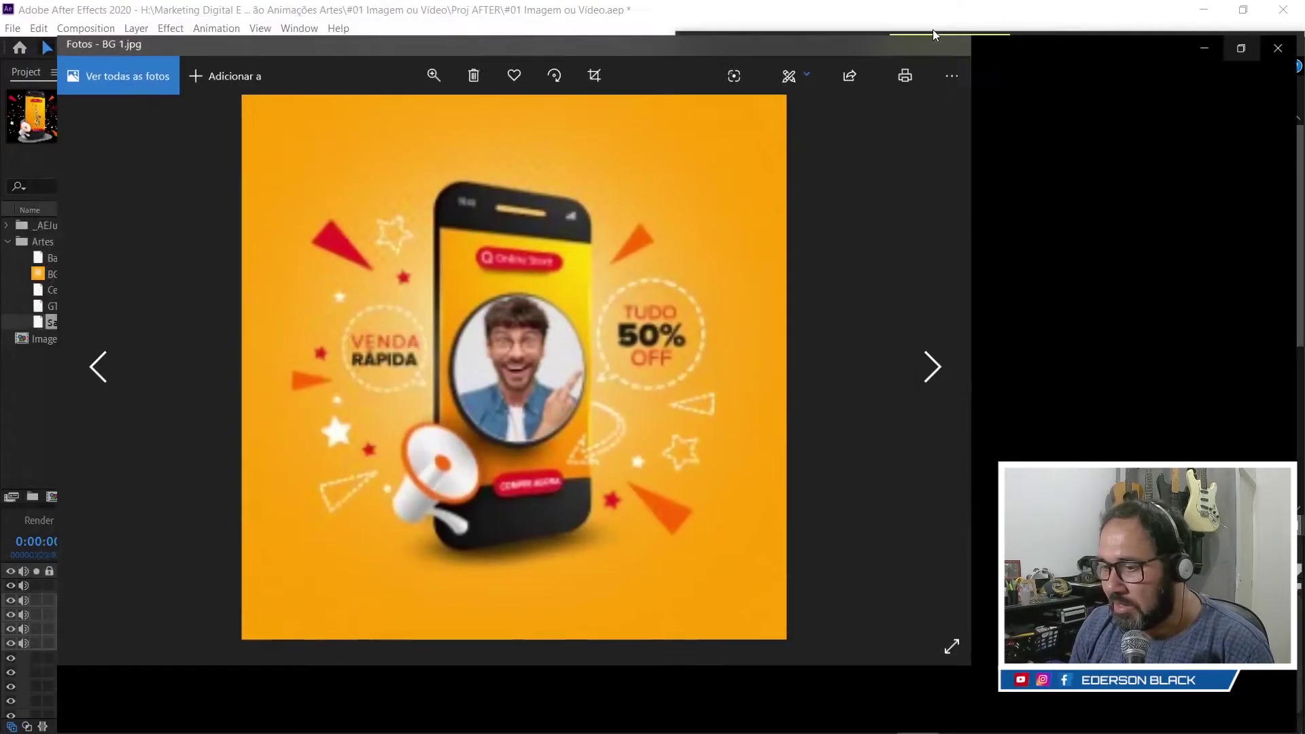
pyautogui.click(931, 32)
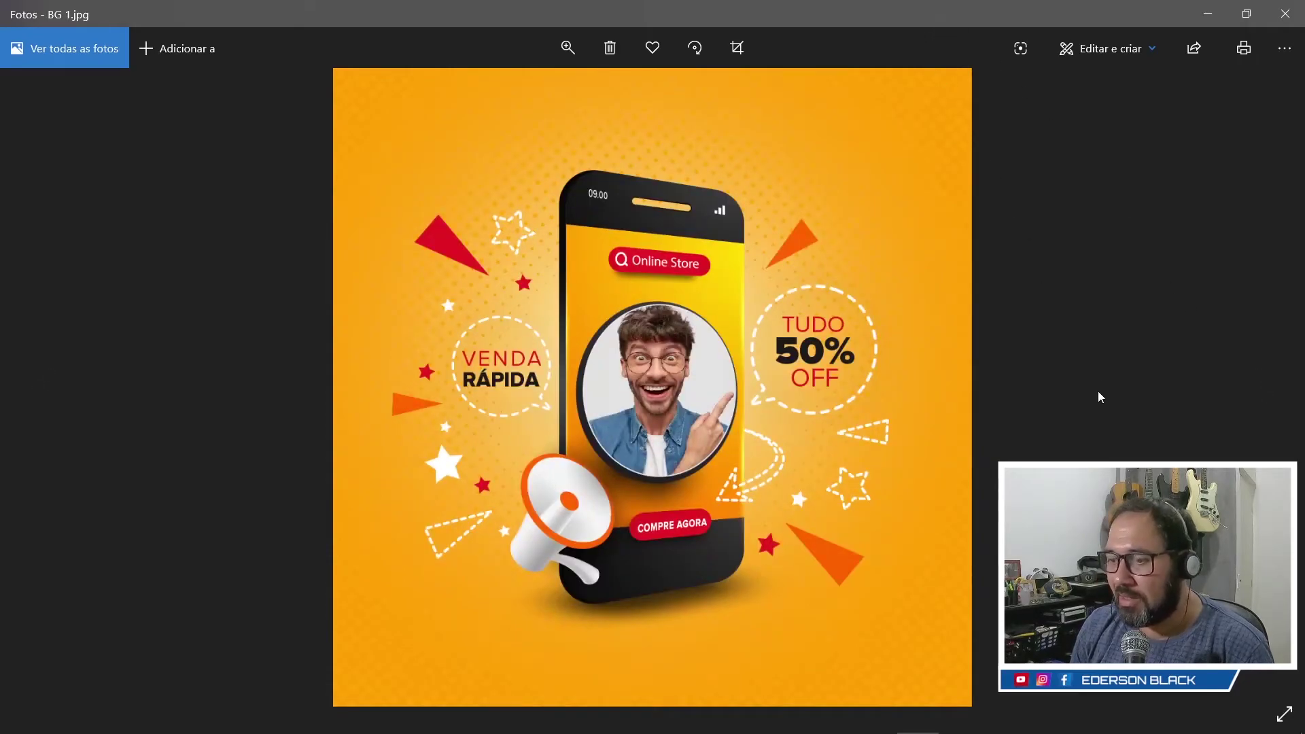
pyautogui.moveTo(1265, 388)
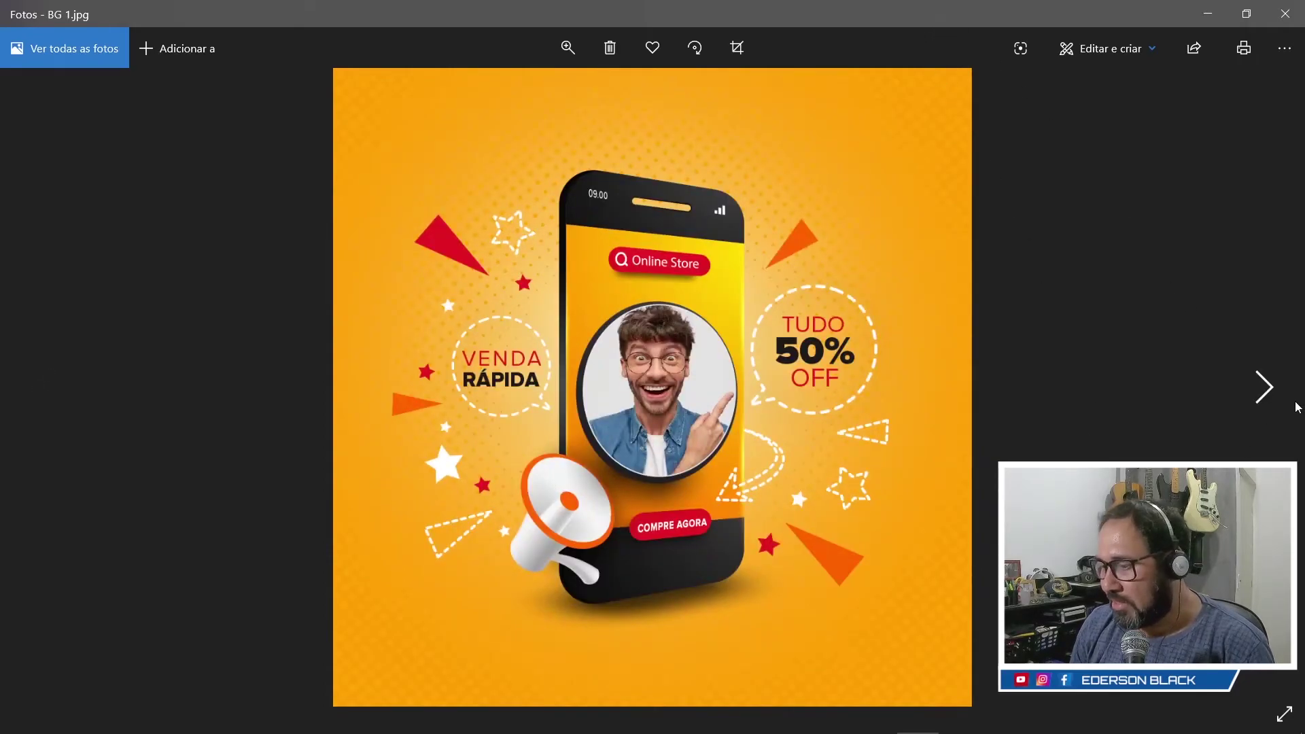
# Step: View the static posts from BG 2.jpg through BG.jpg, then close the image viewer and return to After Effects
pyautogui.click(1263, 385)
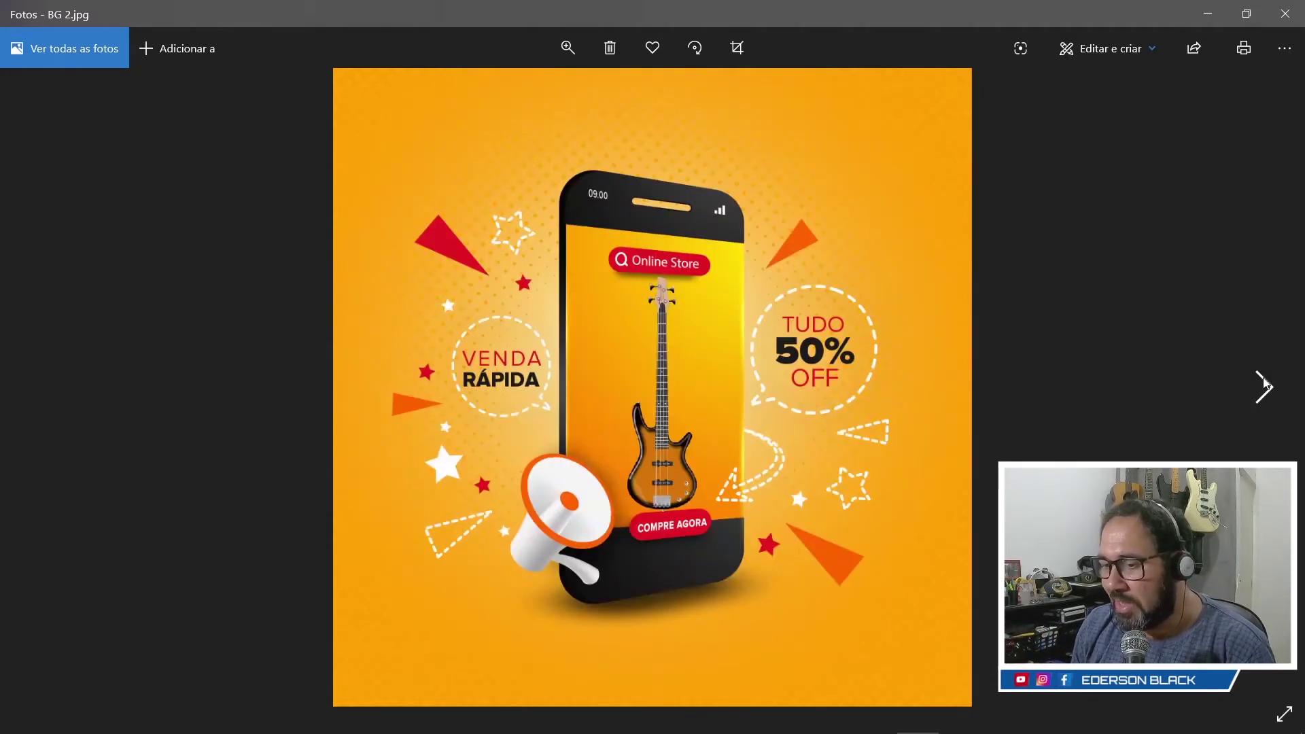
pyautogui.click(1263, 385)
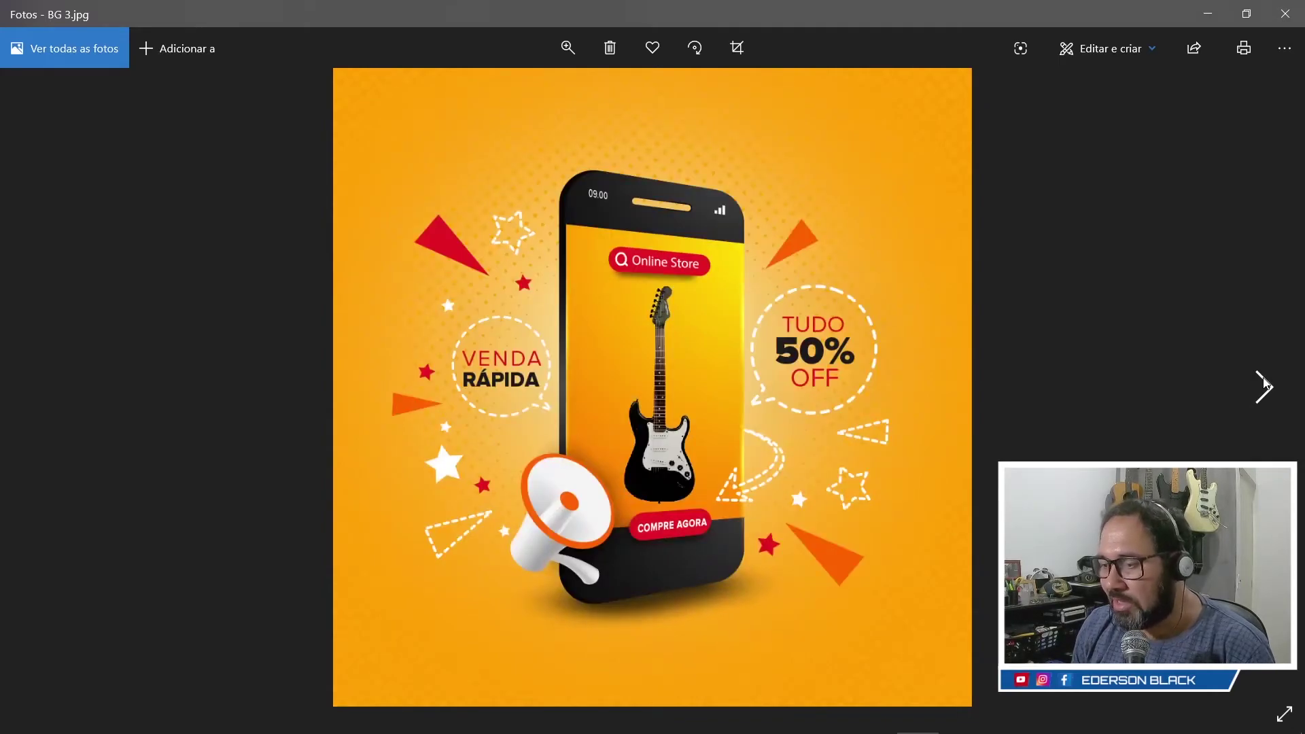
pyautogui.click(1262, 385)
pyautogui.click(1262, 385)
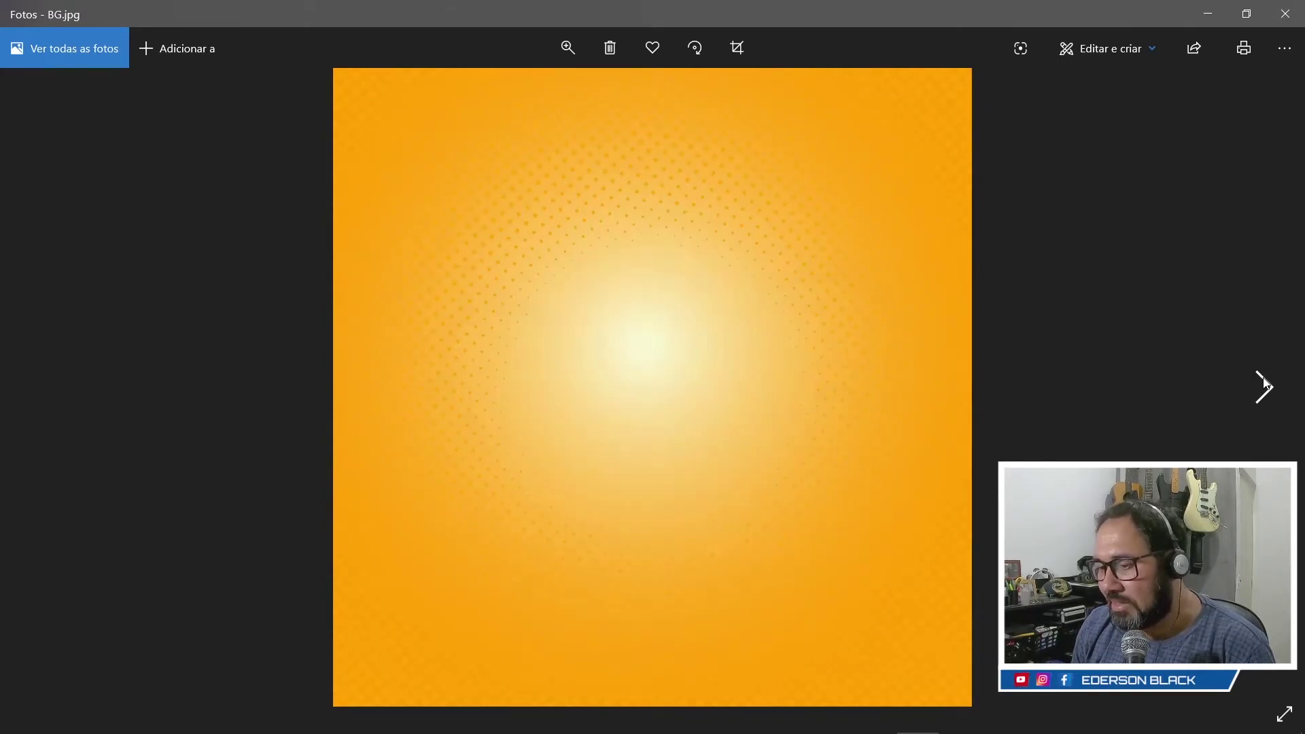
pyautogui.click(1281, 14)
pyautogui.click(1203, 44)
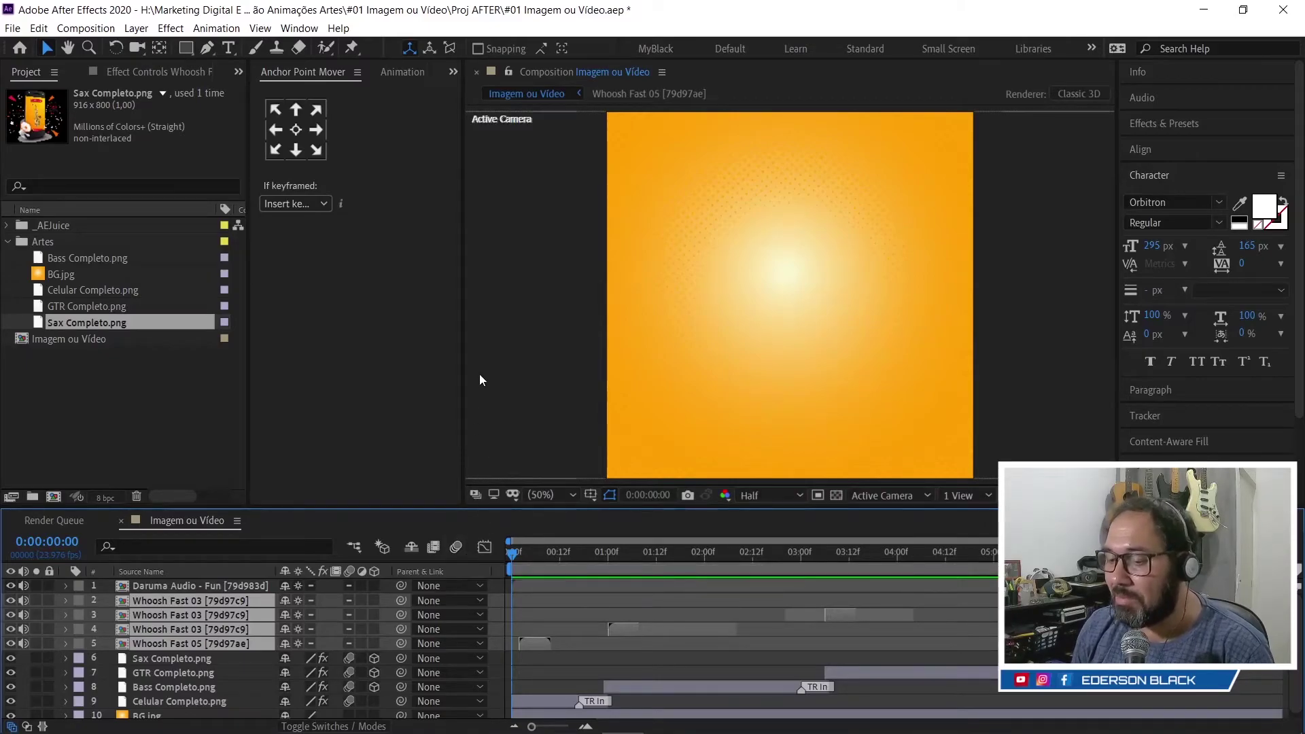
# Step: Play the finished animation once more with its audio and move to the portrait frame at 0:00:00:17
pyautogui.press('space')
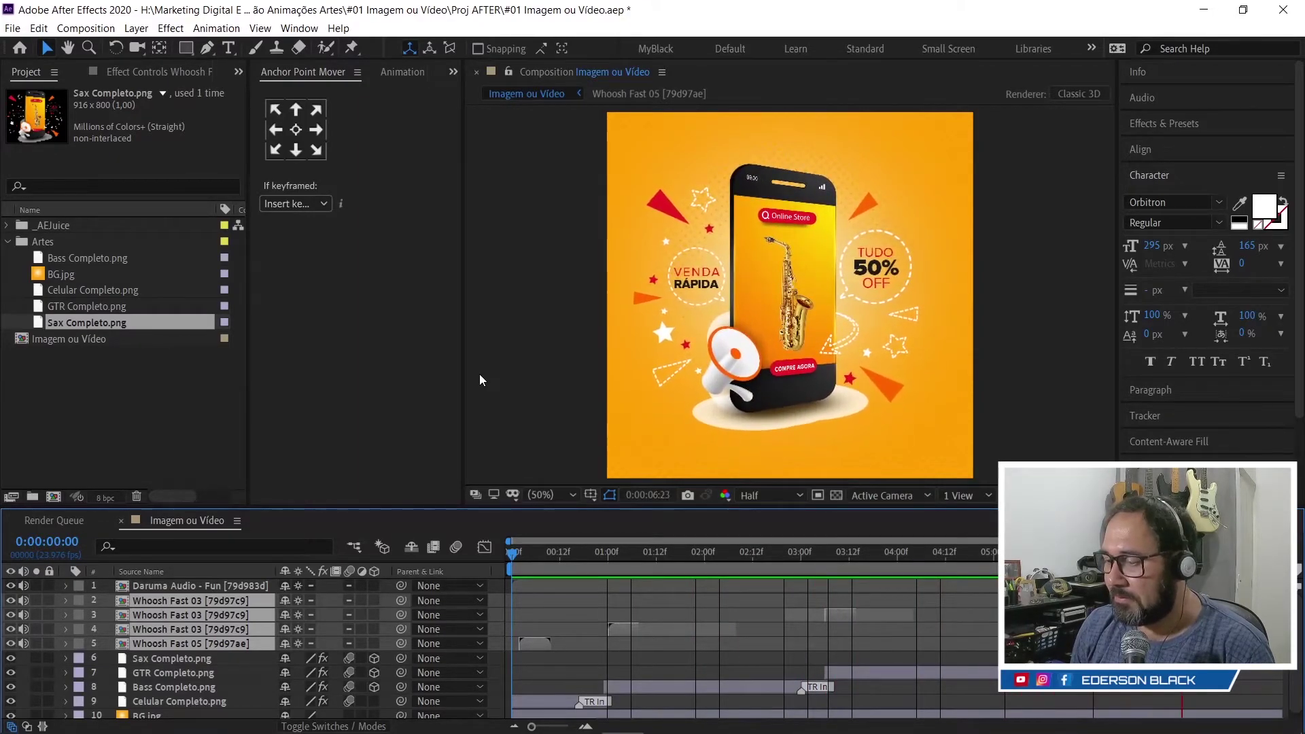
pyautogui.press('space')
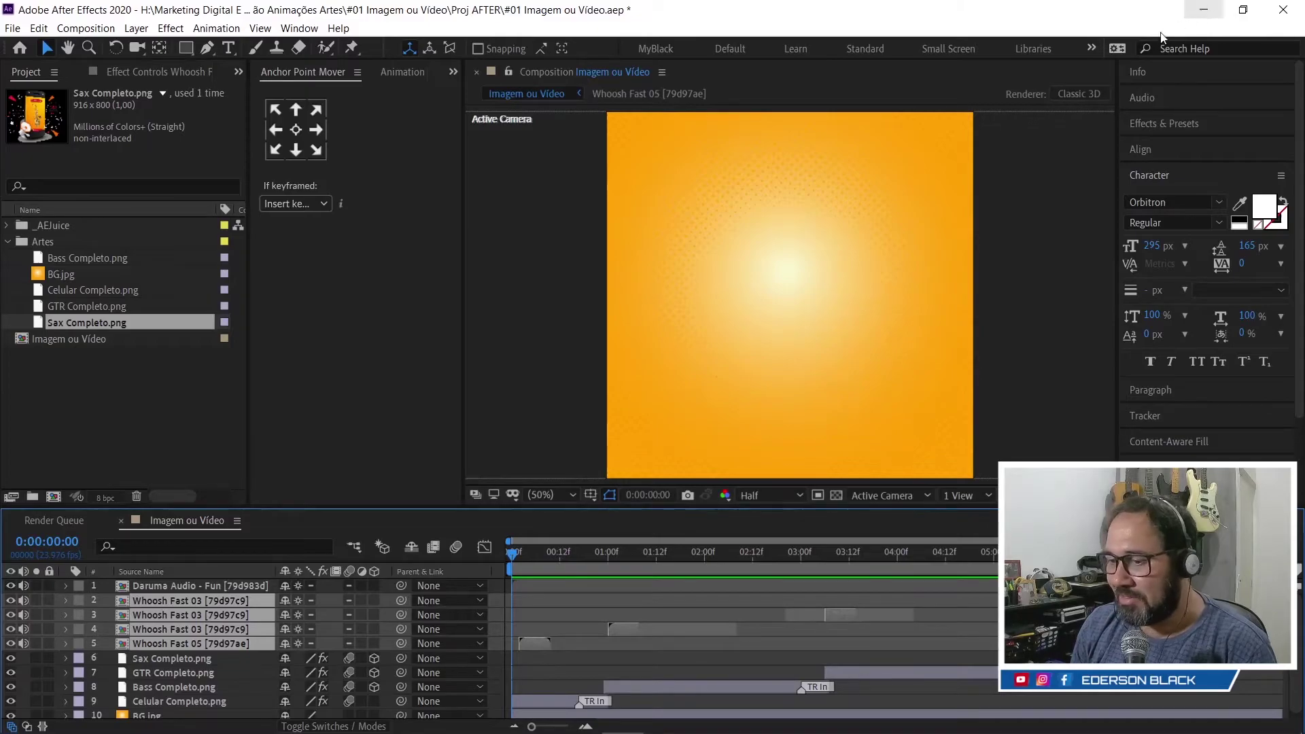
pyautogui.click(580, 554)
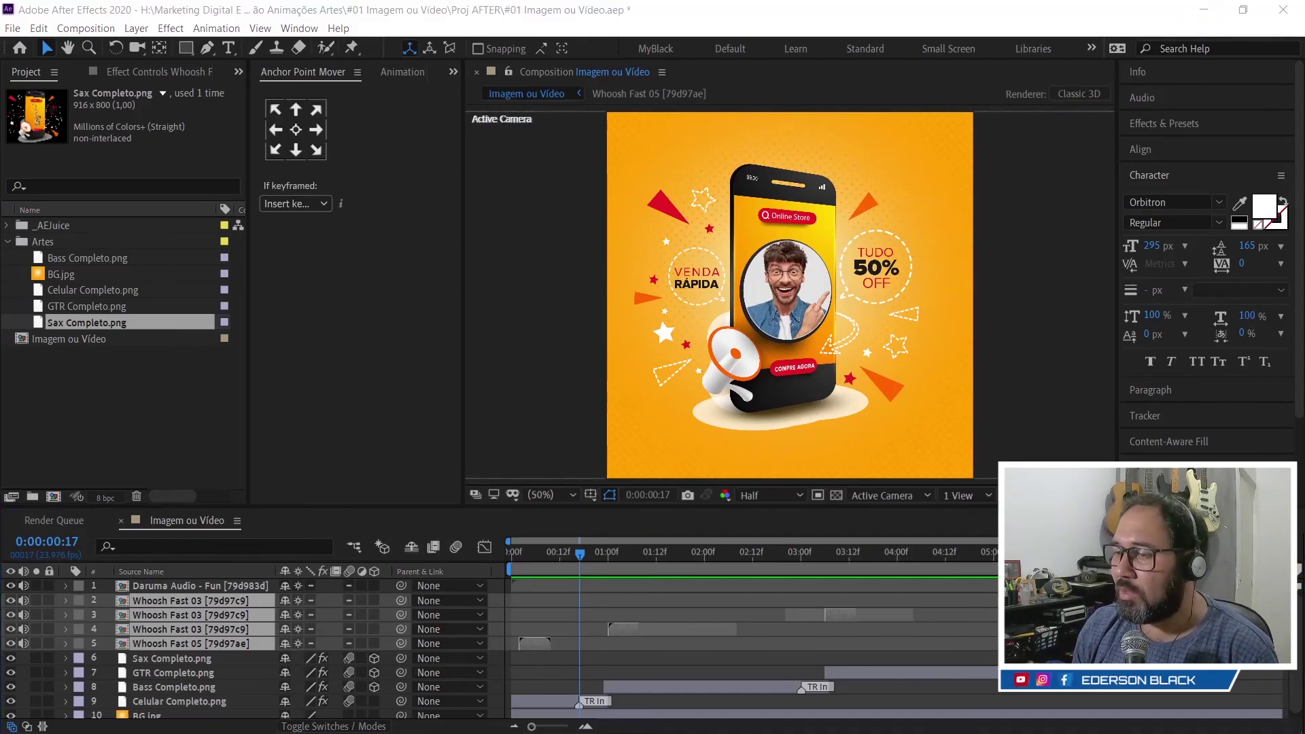
# Step: Minimize the After Effects and Artes folder windows to show the desktop
pyautogui.click(1204, 9)
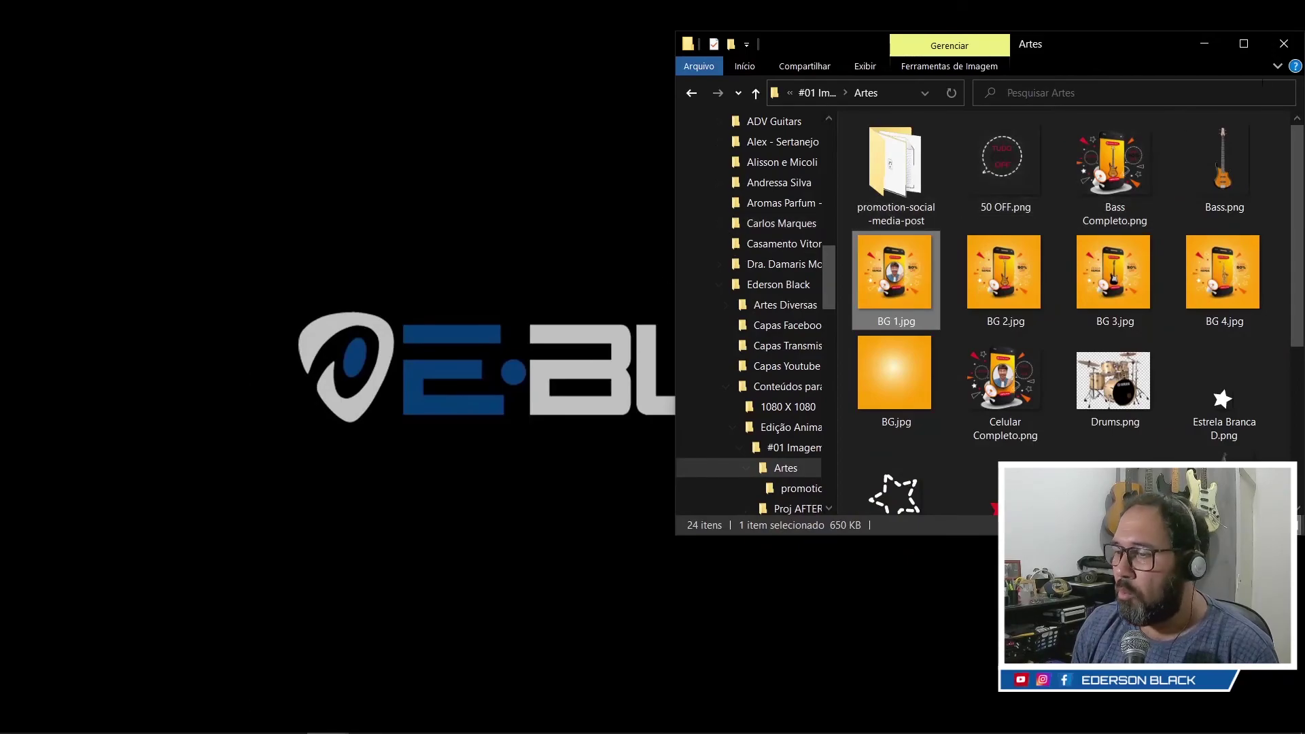
pyautogui.click(1204, 43)
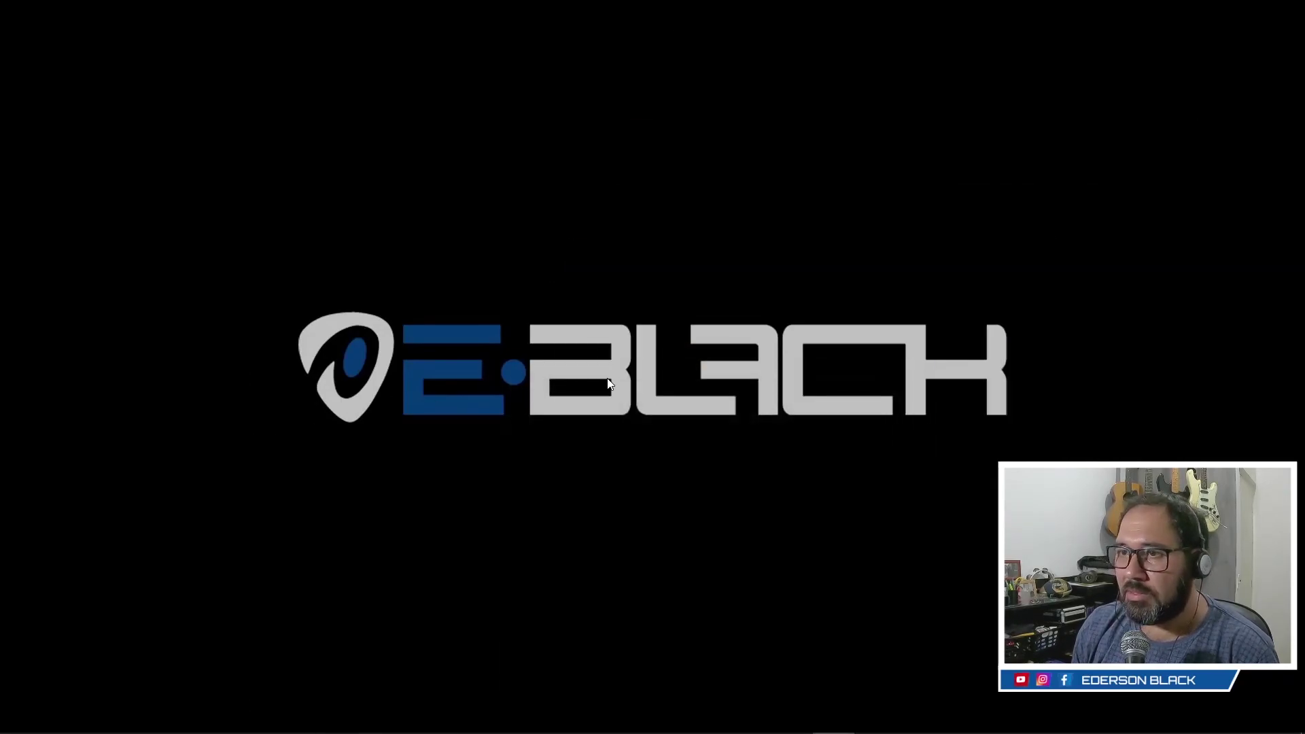